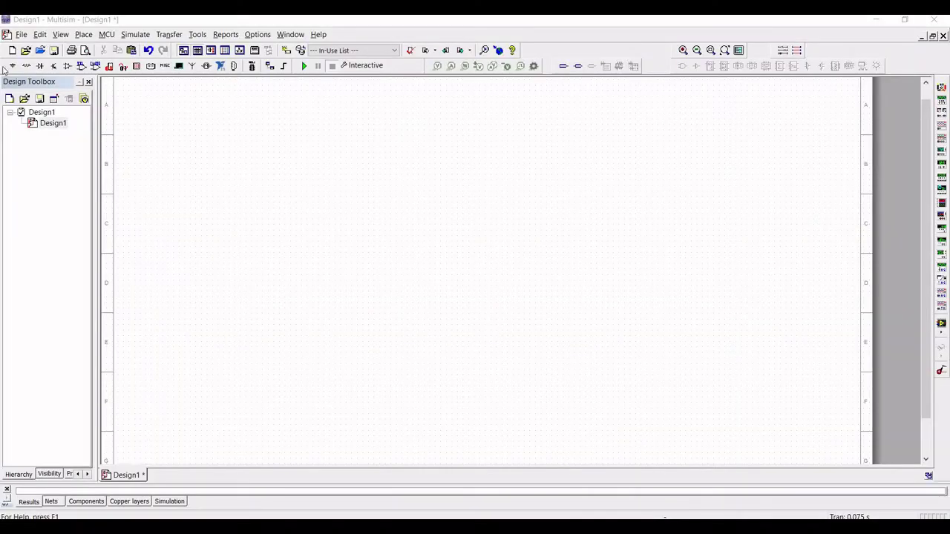
# Step: Place a 555_VIRTUAL timer from Mixed > MIXED_VIRTUAL at the centre of the sheet
pyautogui.click(35, 70)
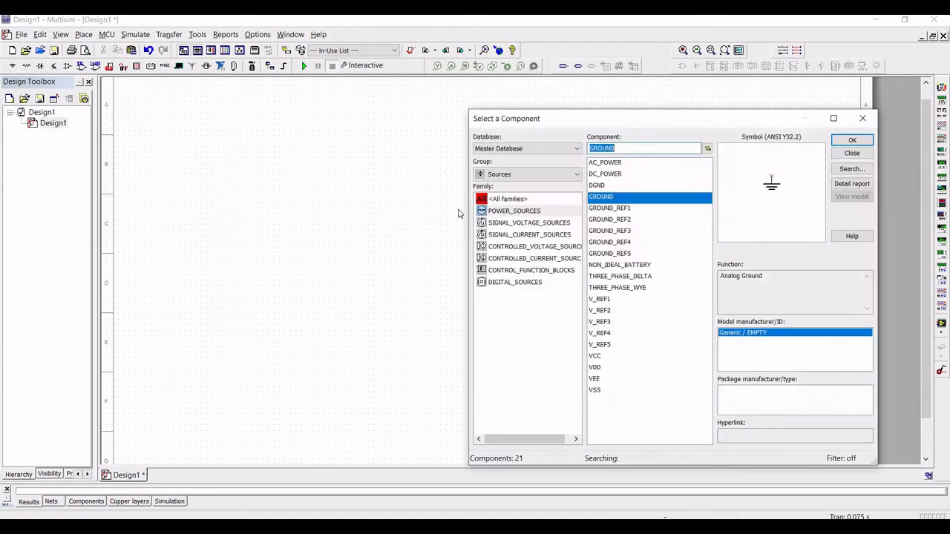
pyautogui.click(512, 177)
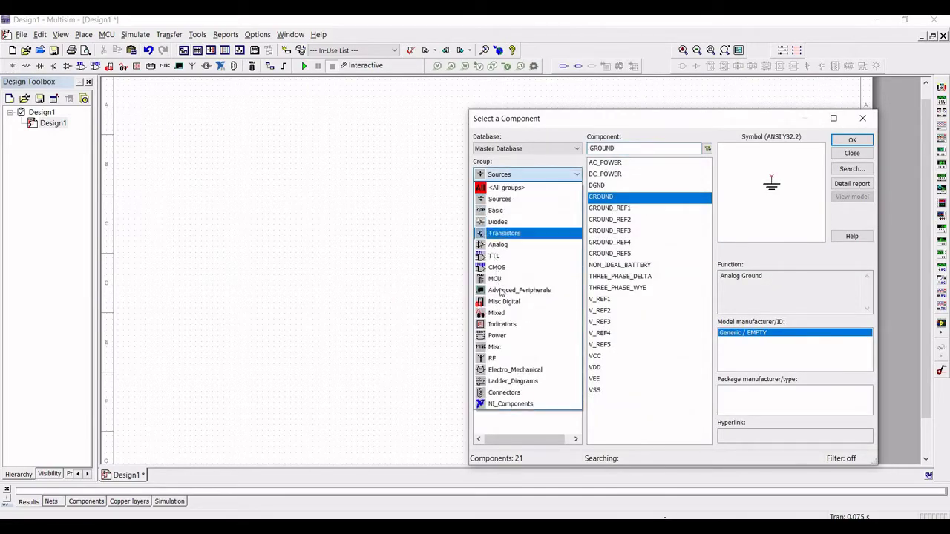
pyautogui.click(501, 313)
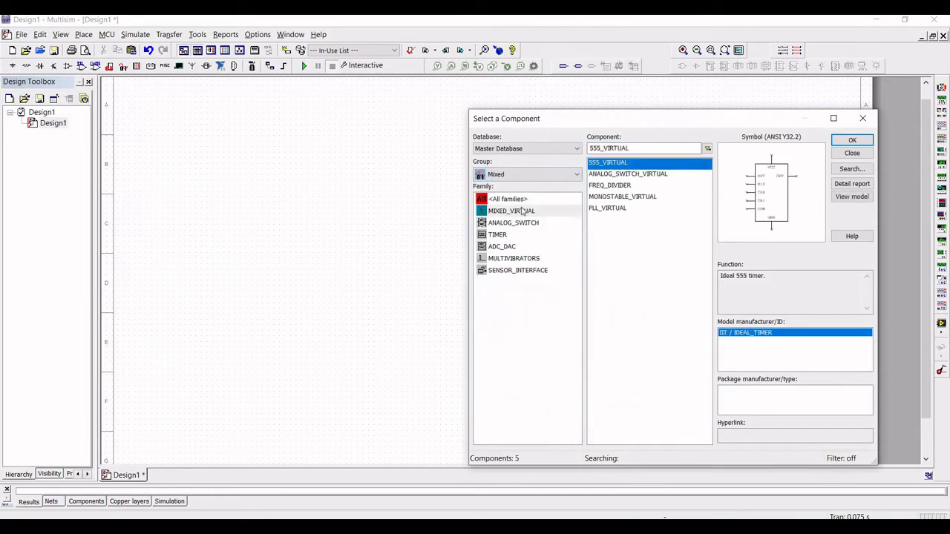
pyautogui.click(512, 213)
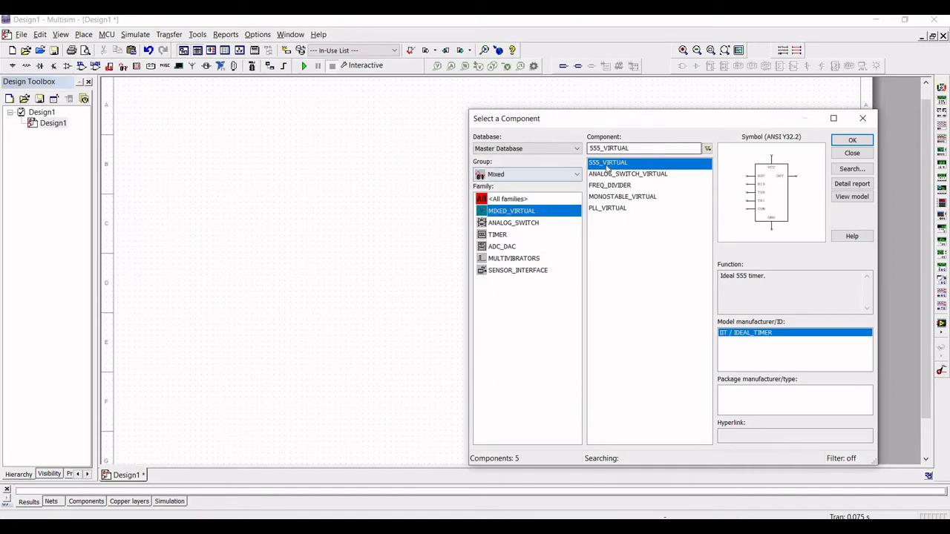
pyautogui.click(852, 141)
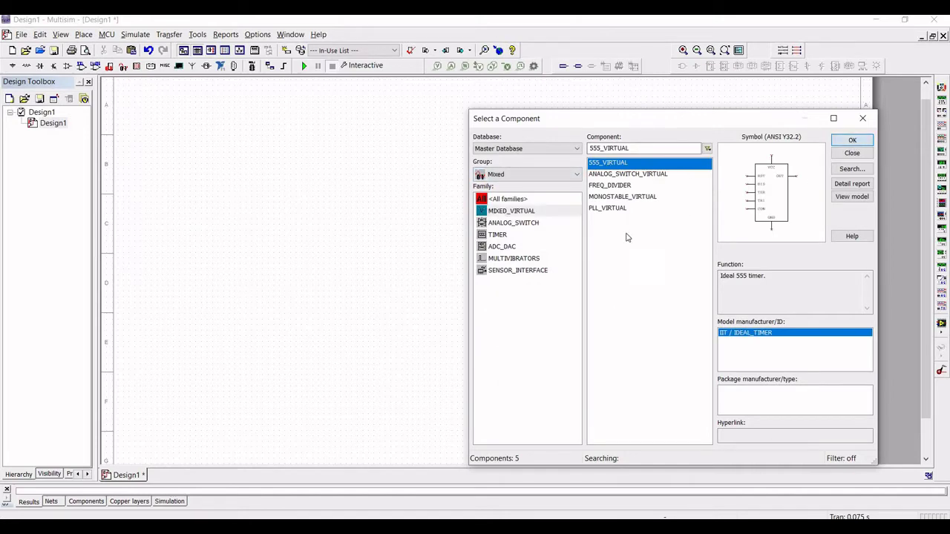
pyautogui.click(428, 287)
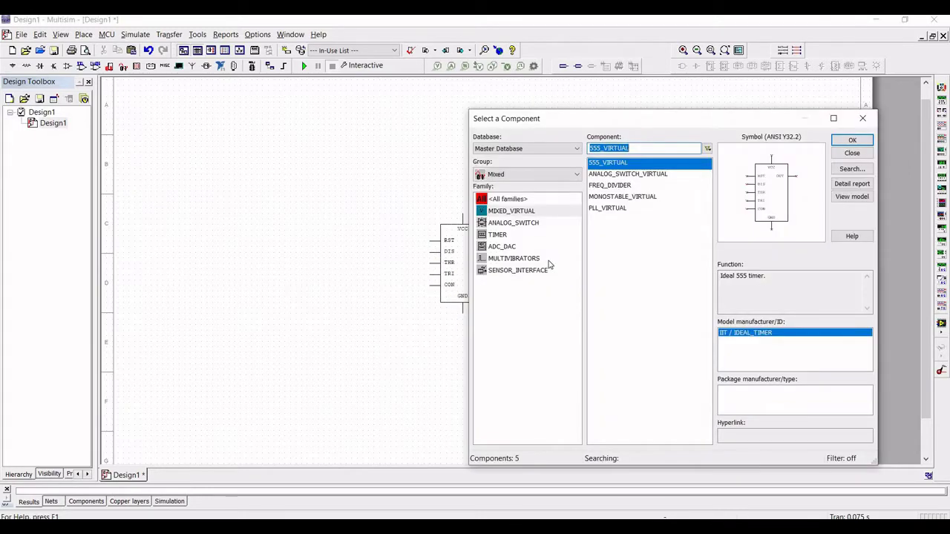
# Step: Place vertical Basic resistors R1 (100kΩ) and R2 (100Ω, further left) left of the 555
pyautogui.click(521, 177)
pyautogui.click(500, 213)
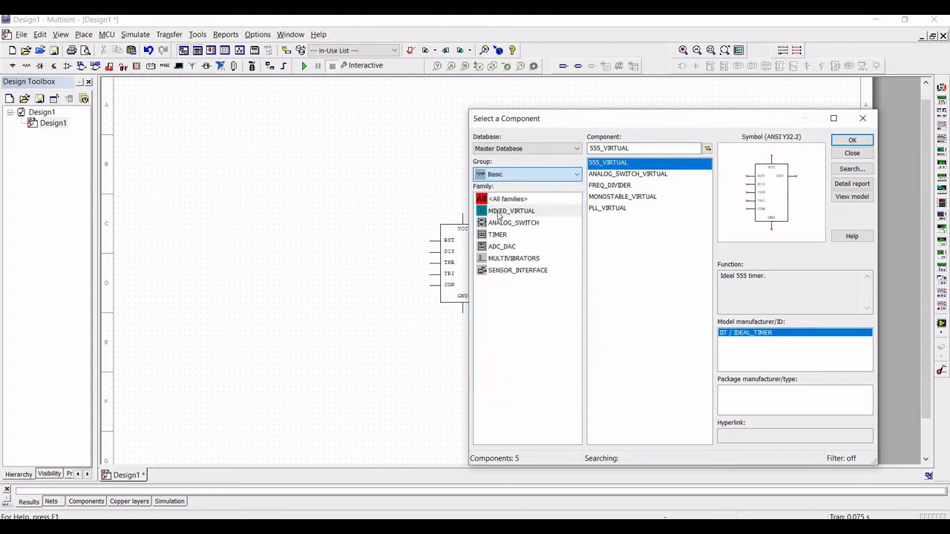
pyautogui.click(593, 176)
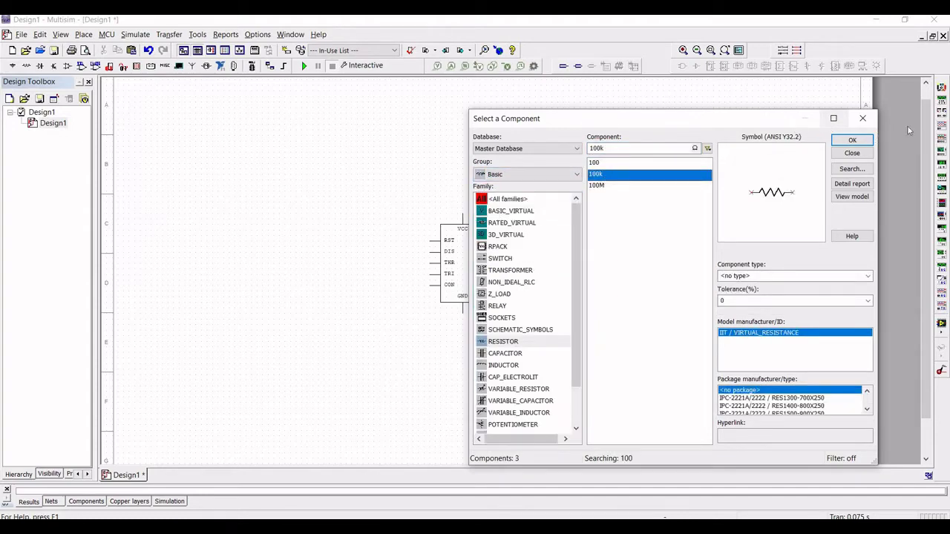
pyautogui.click(852, 142)
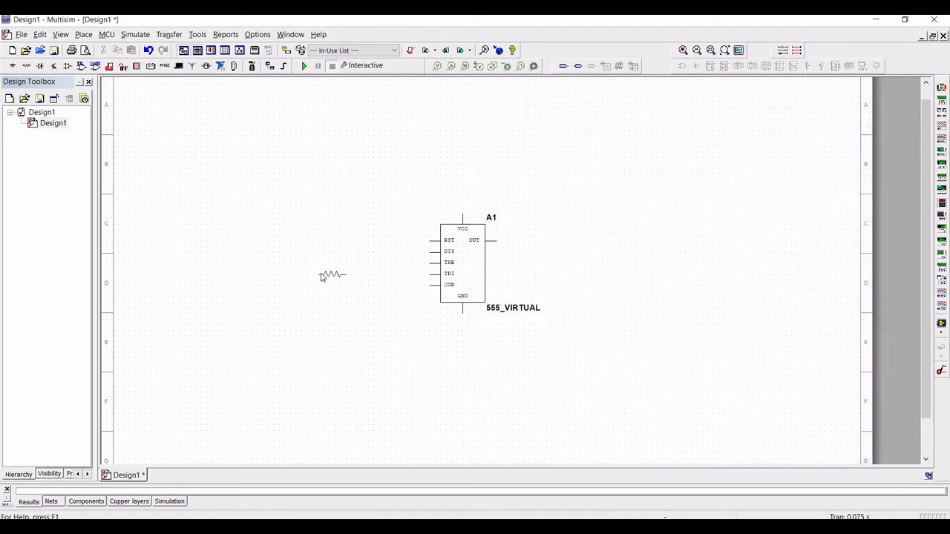
pyautogui.hotkey('ctrl', 'r')
pyautogui.click(362, 232)
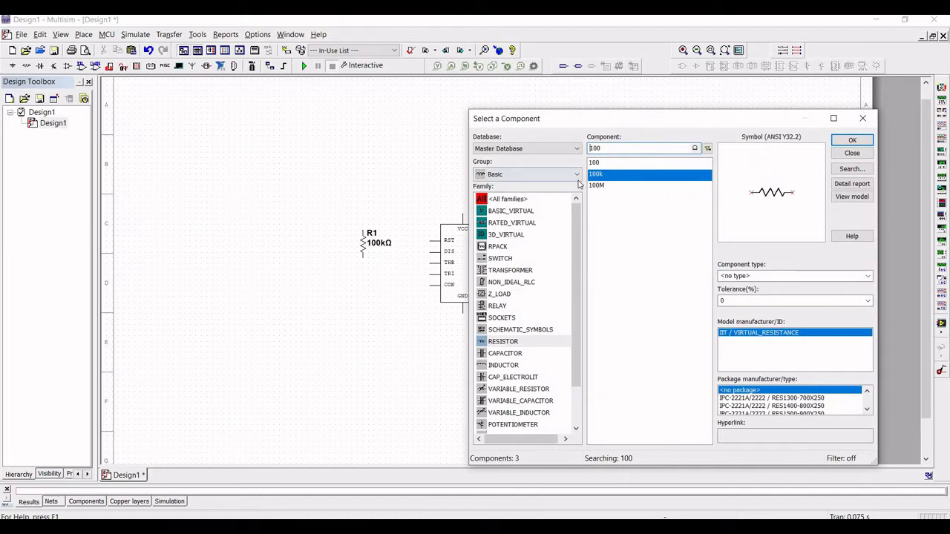
pyautogui.click(850, 141)
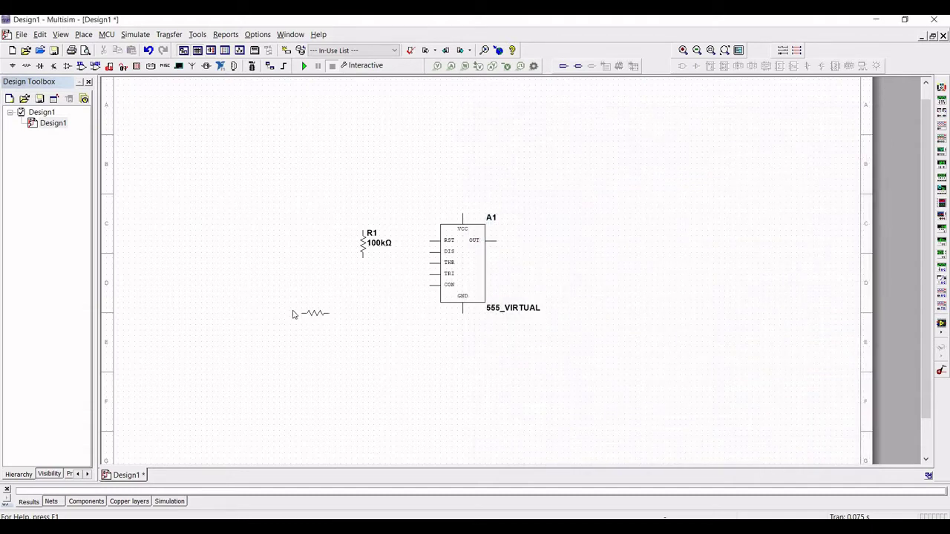
pyautogui.hotkey('ctrl', 'r')
pyautogui.click(269, 231)
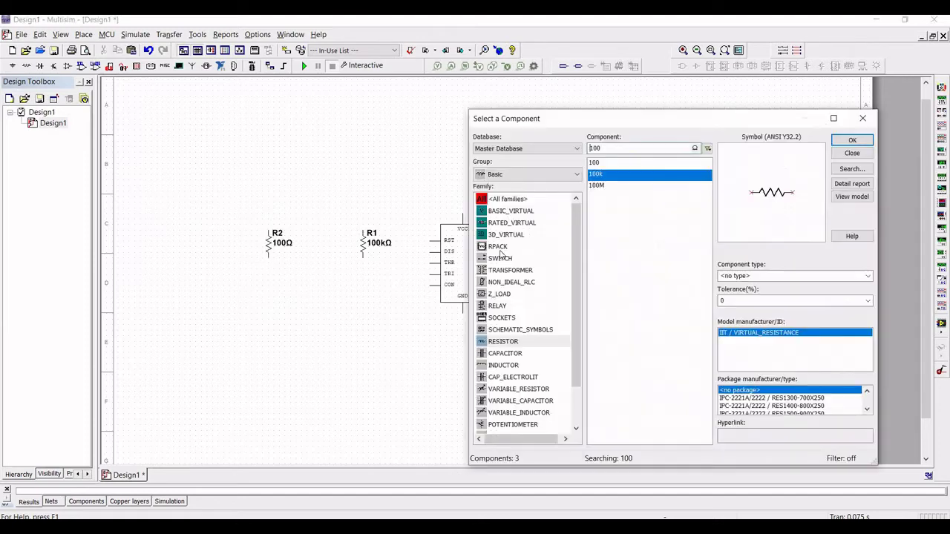
# Step: Place a vertical 0.1µF capacitor C1 below R1
pyautogui.click(503, 354)
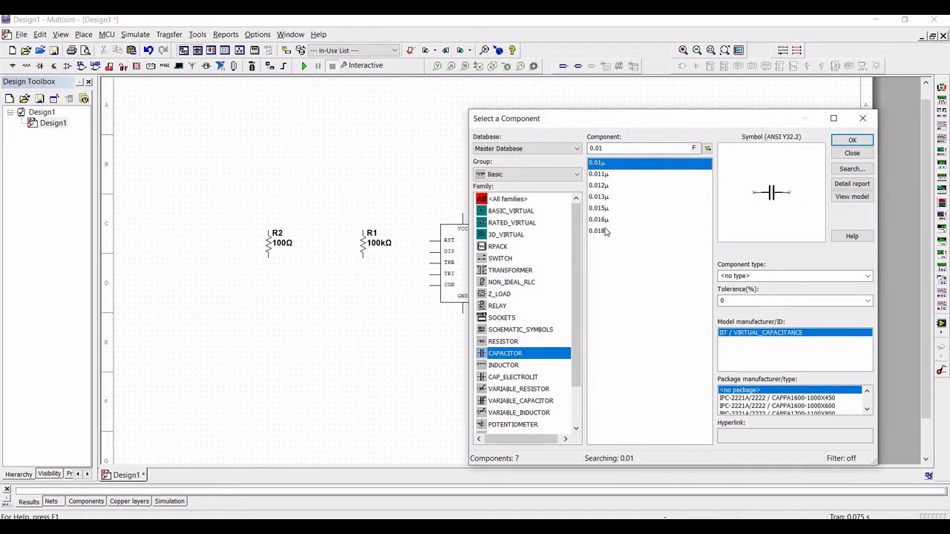
pyautogui.click(603, 149)
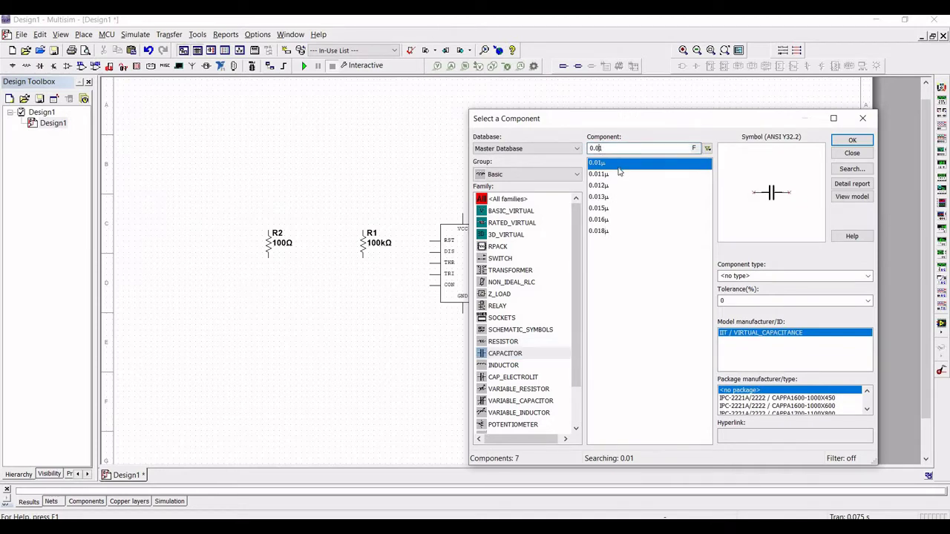
pyautogui.press('BackSpace')
pyautogui.press('BackSpace')
pyautogui.write('1')
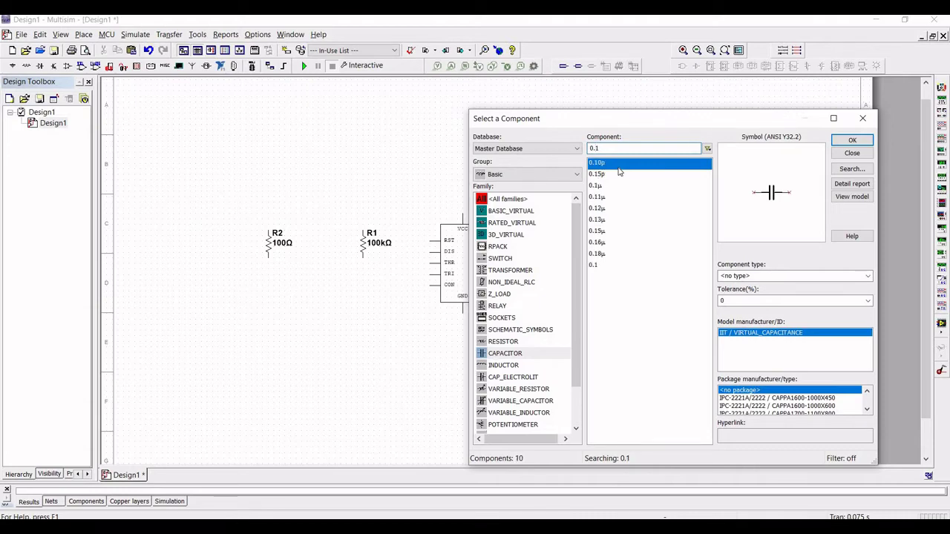
pyautogui.click(600, 186)
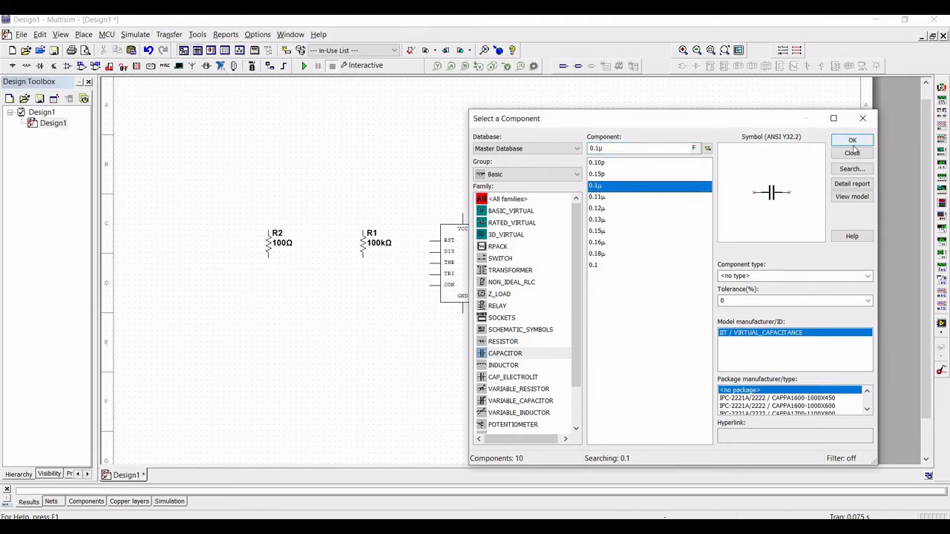
pyautogui.click(851, 144)
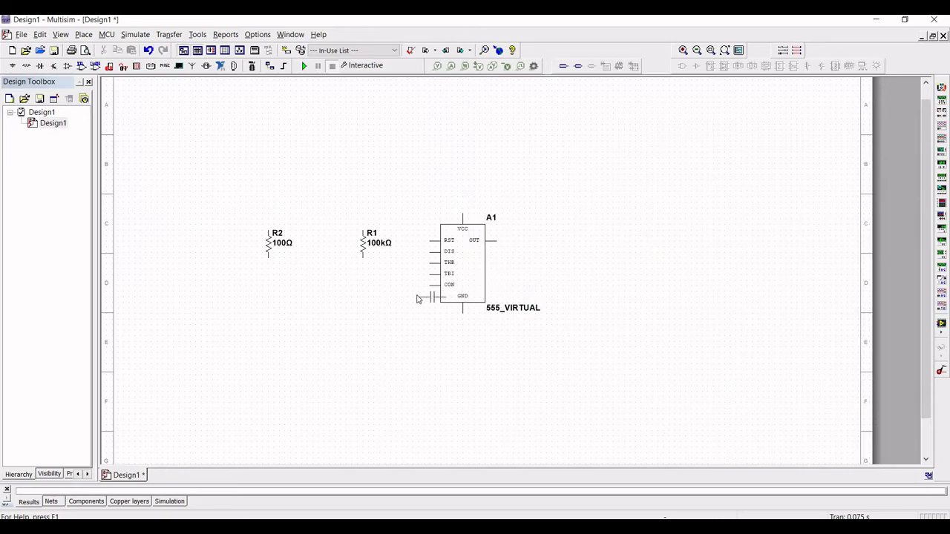
pyautogui.hotkey('ctrl', 'r')
pyautogui.click(362, 281)
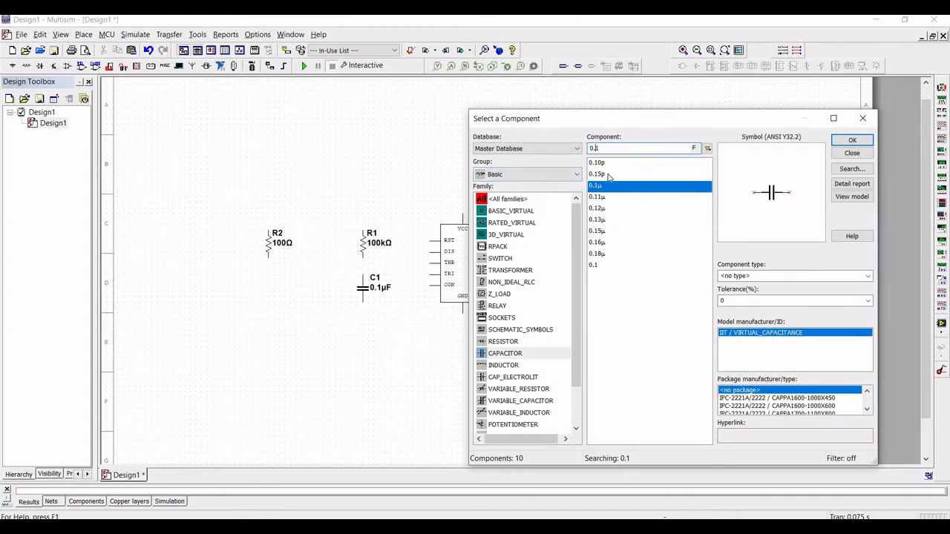
# Step: Place a vertical 0.01µF capacitor C2 by the 555's lower-left pins
pyautogui.press('Left')
pyautogui.write('0')
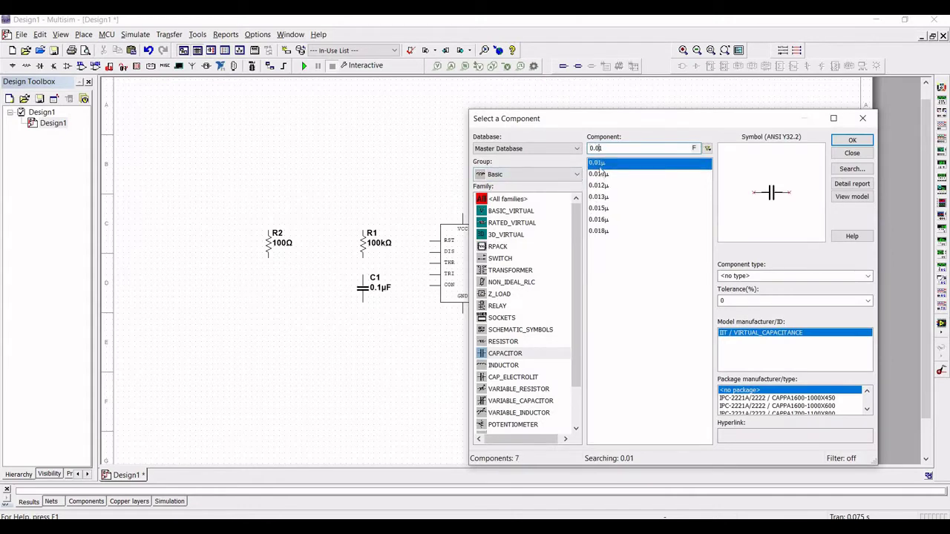
pyautogui.click(852, 140)
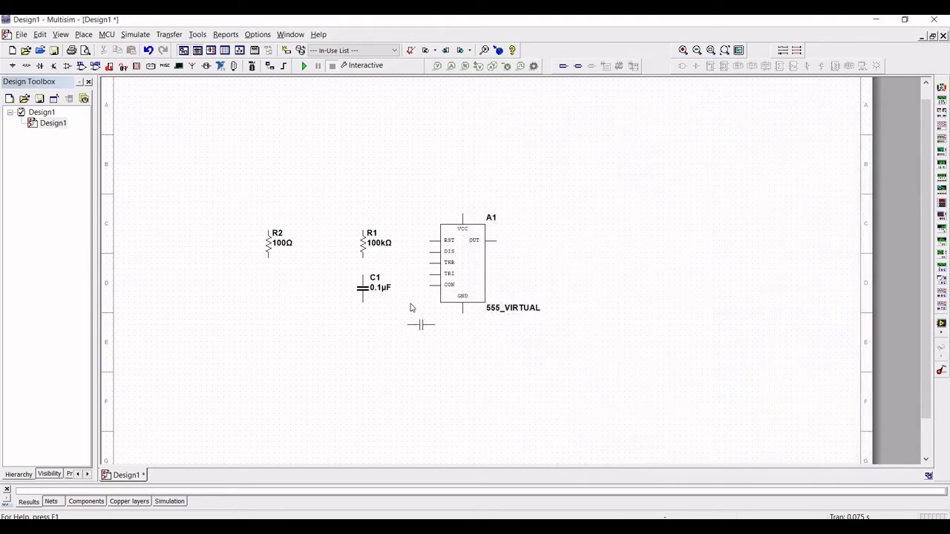
pyautogui.hotkey('ctrl', 'r')
pyautogui.click(415, 293)
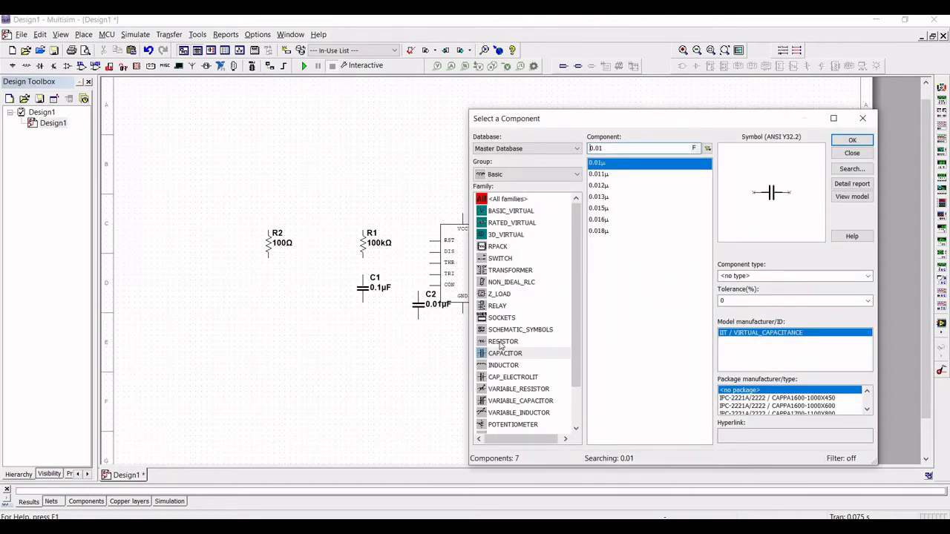
pyautogui.scroll(-1, 506, 356)
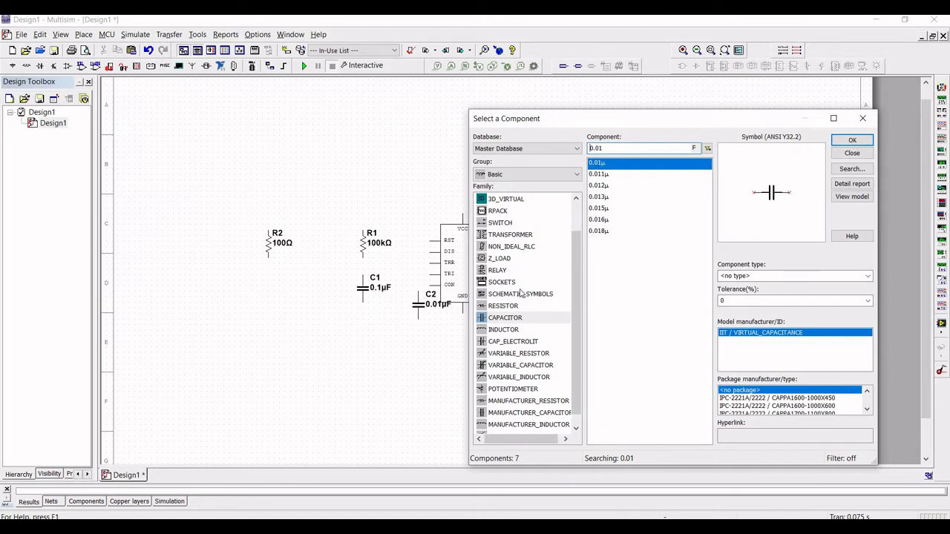
pyautogui.scroll(-1, 521, 293)
# Step: Place an upright SPST switch S1 from Basic > SWITCH below R2
pyautogui.click(523, 173)
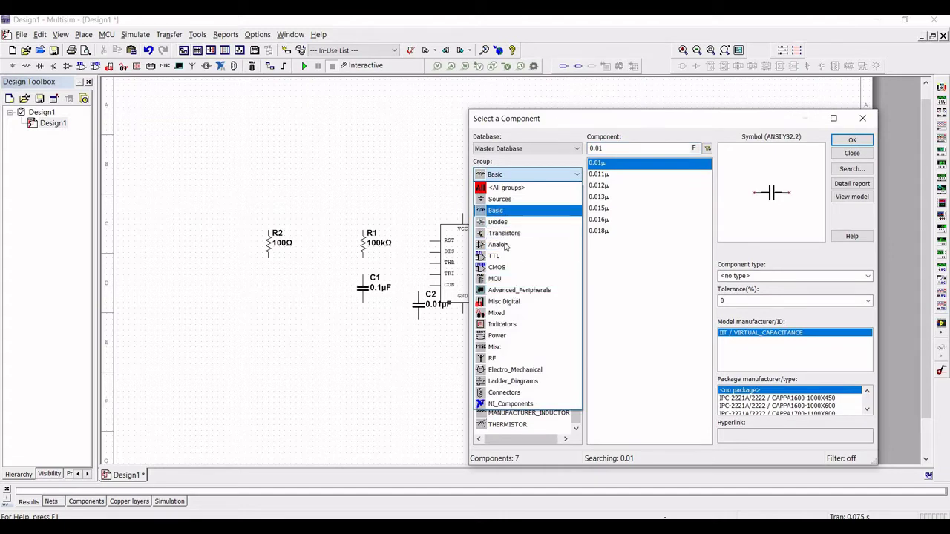
pyautogui.press('Return')
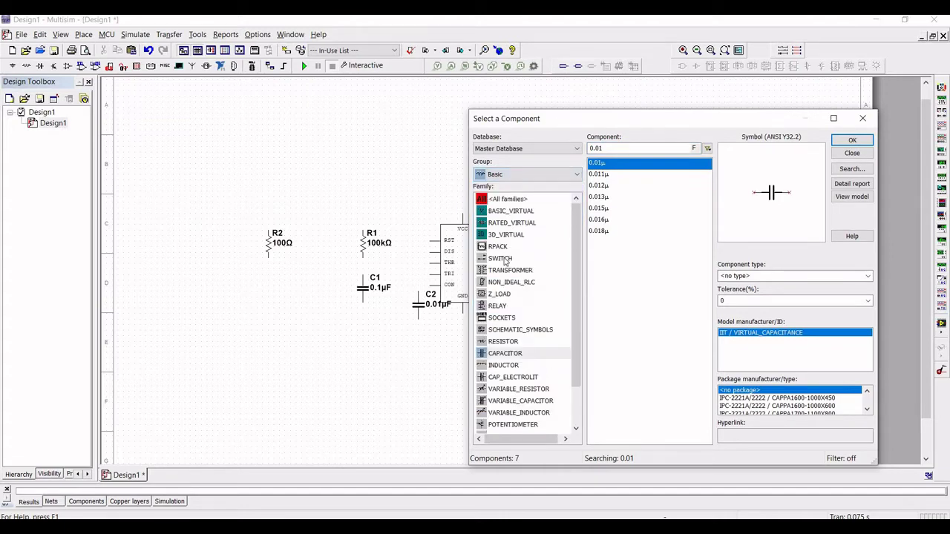
pyautogui.click(505, 260)
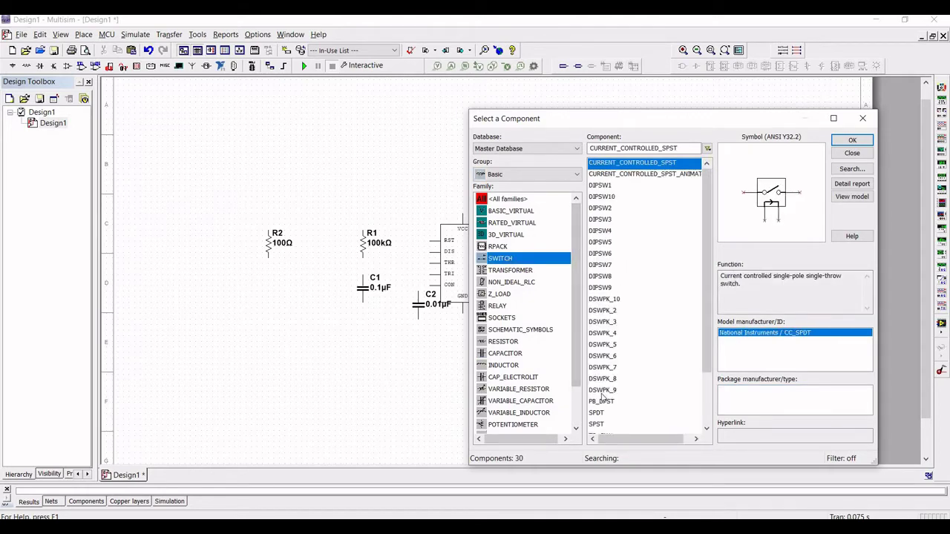
pyautogui.scroll(-2, 616, 361)
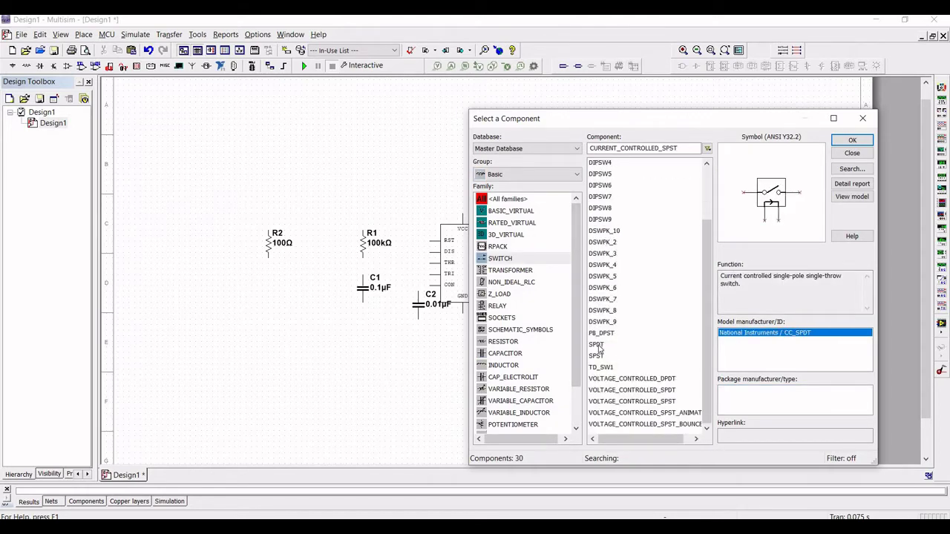
pyautogui.click(598, 345)
pyautogui.click(600, 357)
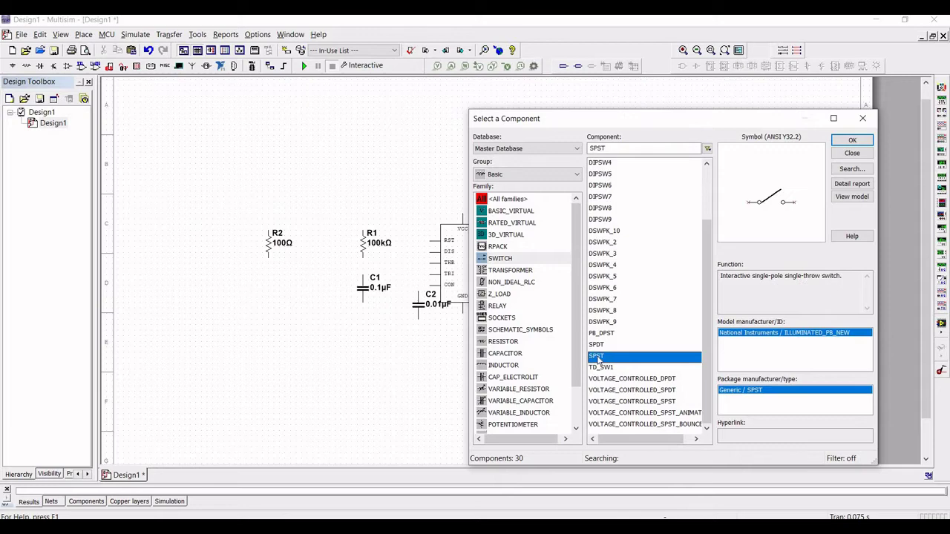
pyautogui.click(853, 140)
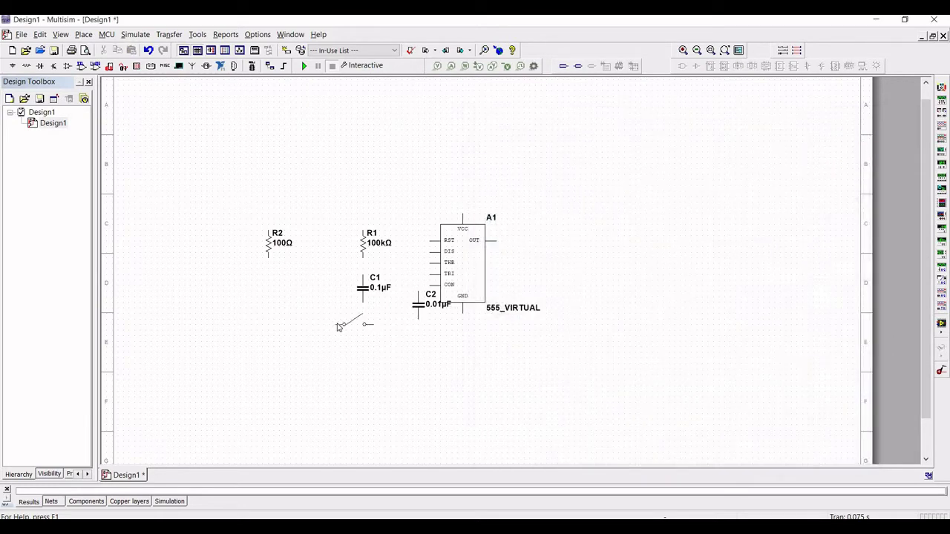
pyautogui.hotkey('ctrl', 'r')
pyautogui.click(288, 283)
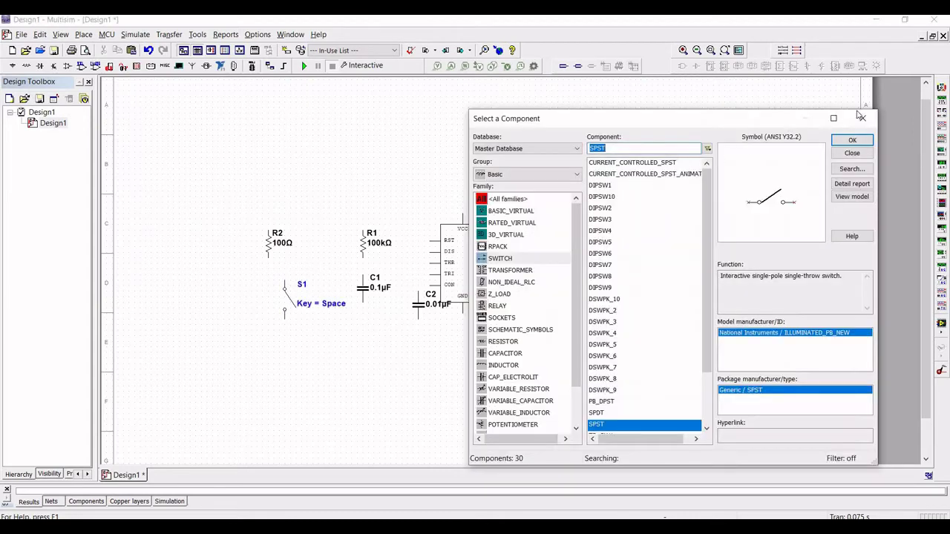
# Step: Place a VCC supply from the Sources group above the 555
pyautogui.click(508, 175)
pyautogui.click(564, 197)
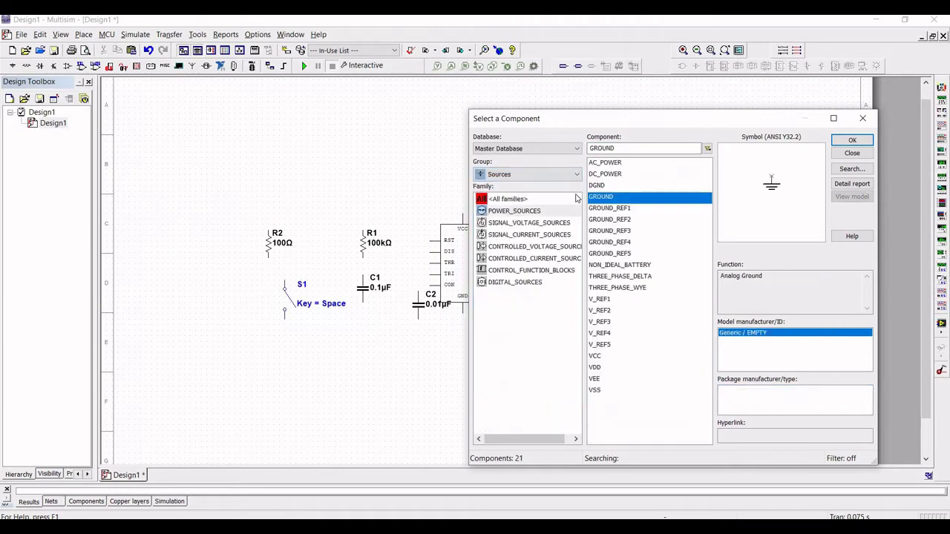
pyautogui.click(596, 357)
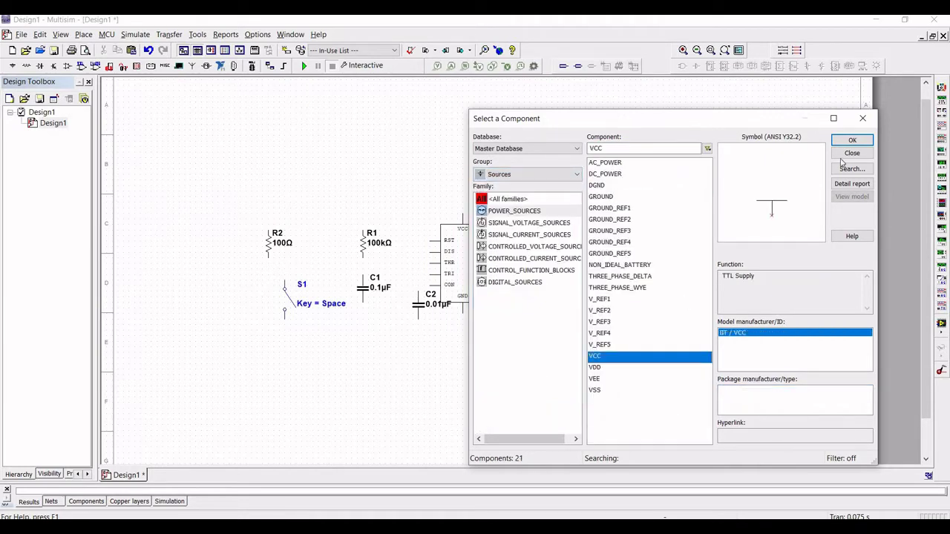
pyautogui.click(855, 139)
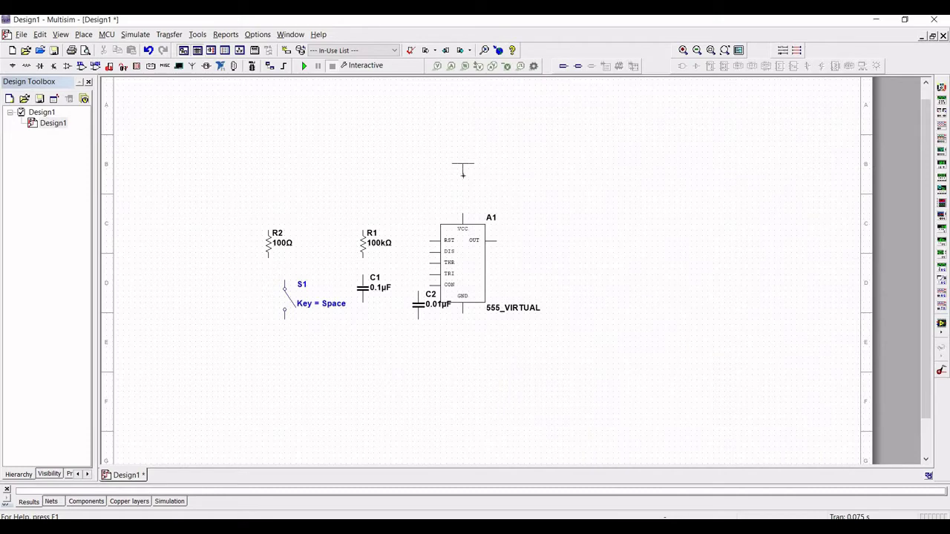
pyautogui.click(463, 172)
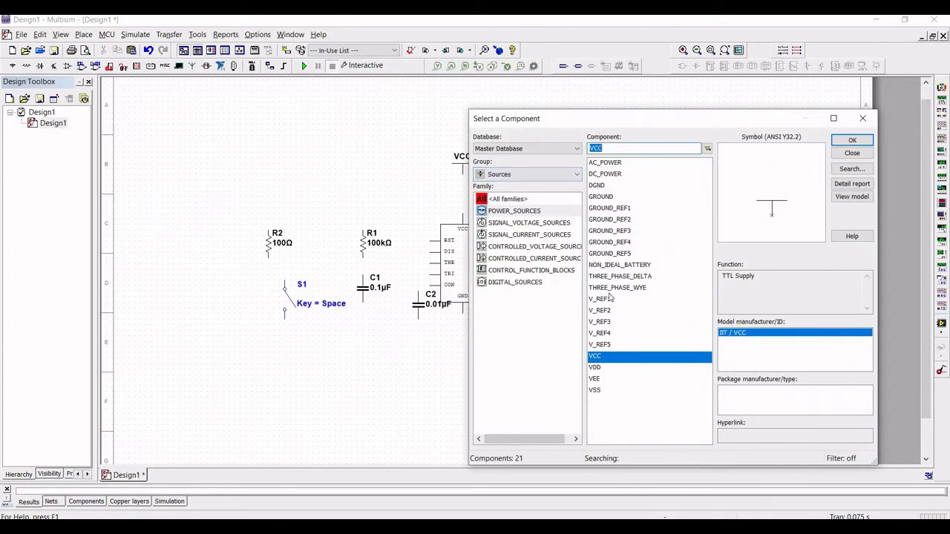
# Step: Place a ground below the 555 and wire VCC to the 555's VCC pin
pyautogui.click(612, 198)
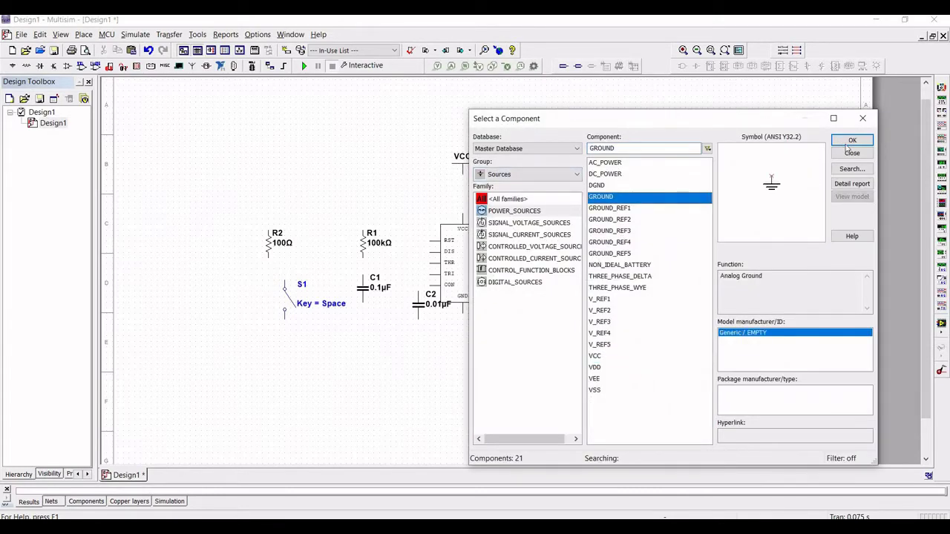
pyautogui.click(852, 142)
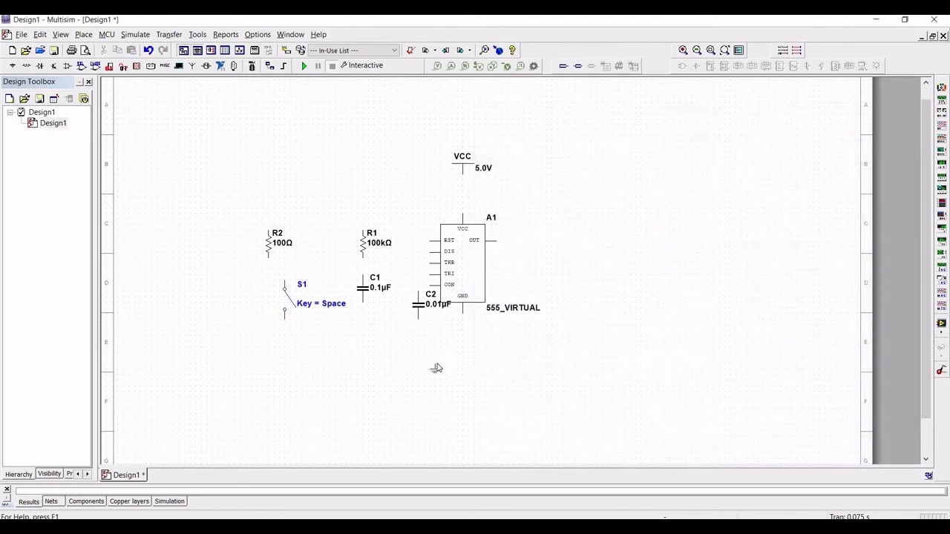
pyautogui.click(435, 367)
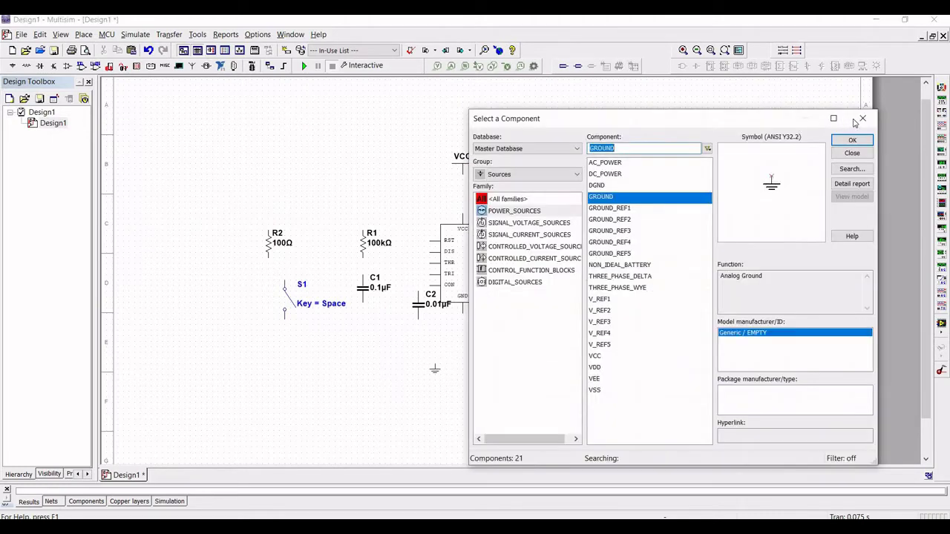
pyautogui.click(861, 121)
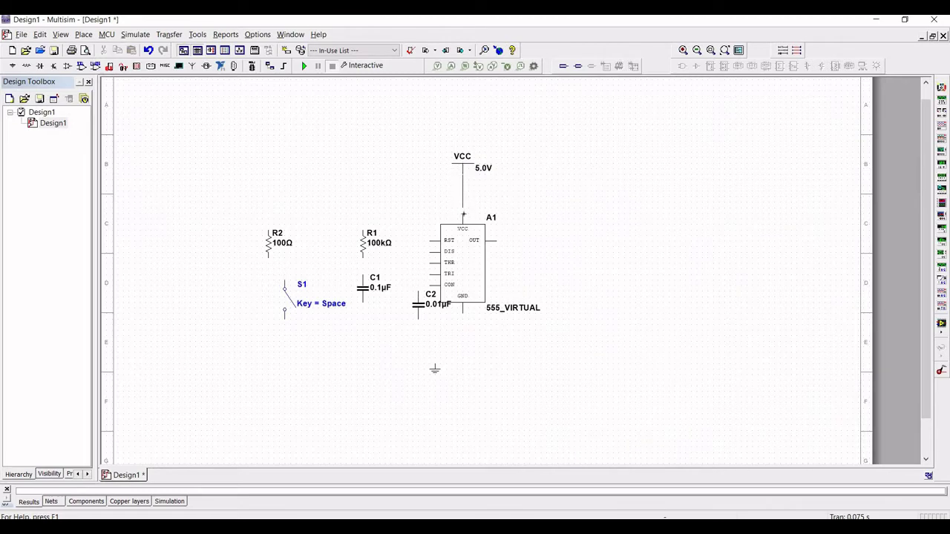
pyautogui.click(464, 217)
# Step: Wire the 555 GND pin to ground, and RST and R1's top to VCC
pyautogui.click(462, 311)
pyautogui.click(435, 360)
pyautogui.click(431, 241)
pyautogui.click(462, 197)
pyautogui.click(364, 231)
pyautogui.click(427, 197)
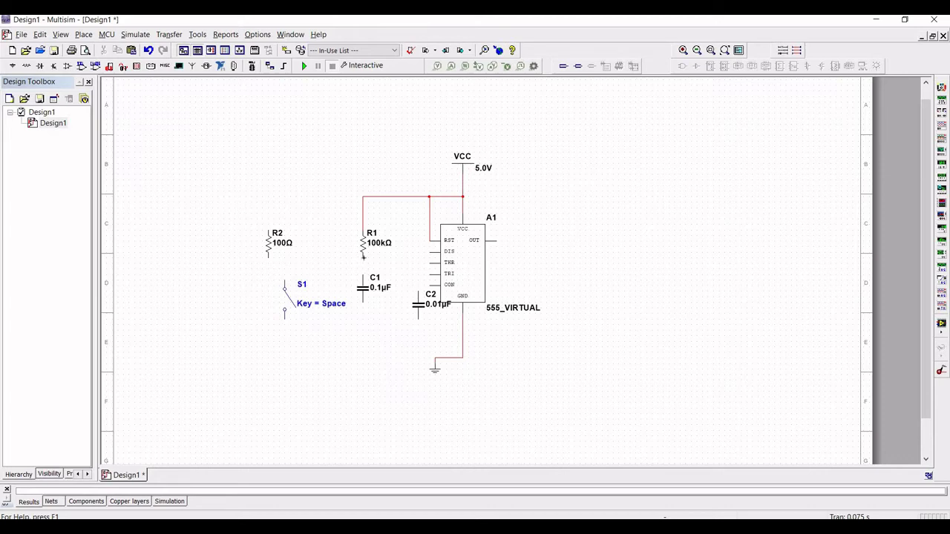
# Step: Wire R1's bottom to THR and DIS, C1 to ground, and C2 between CON and ground
pyautogui.click(363, 257)
pyautogui.click(429, 263)
pyautogui.click(413, 263)
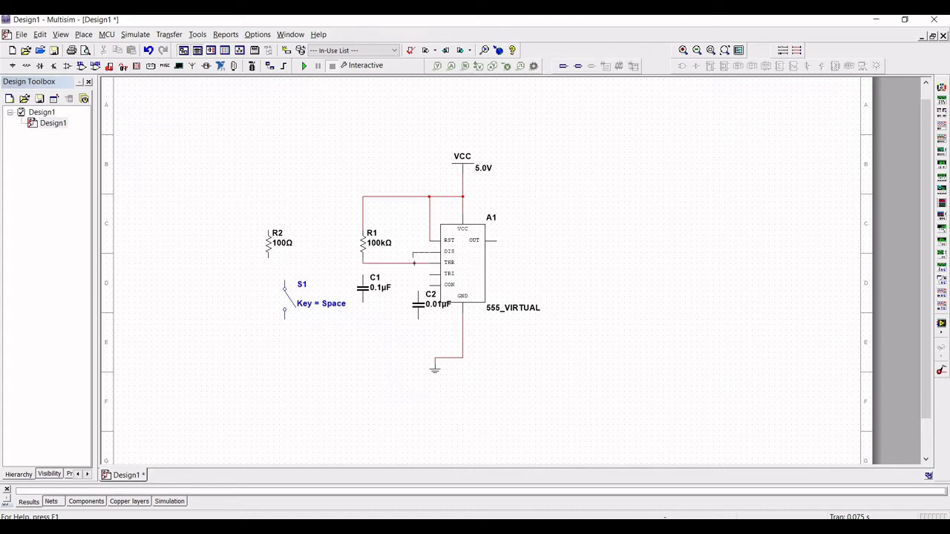
pyautogui.click(430, 251)
pyautogui.press('Escape')
pyautogui.click(363, 324)
pyautogui.click(435, 357)
pyautogui.click(418, 293)
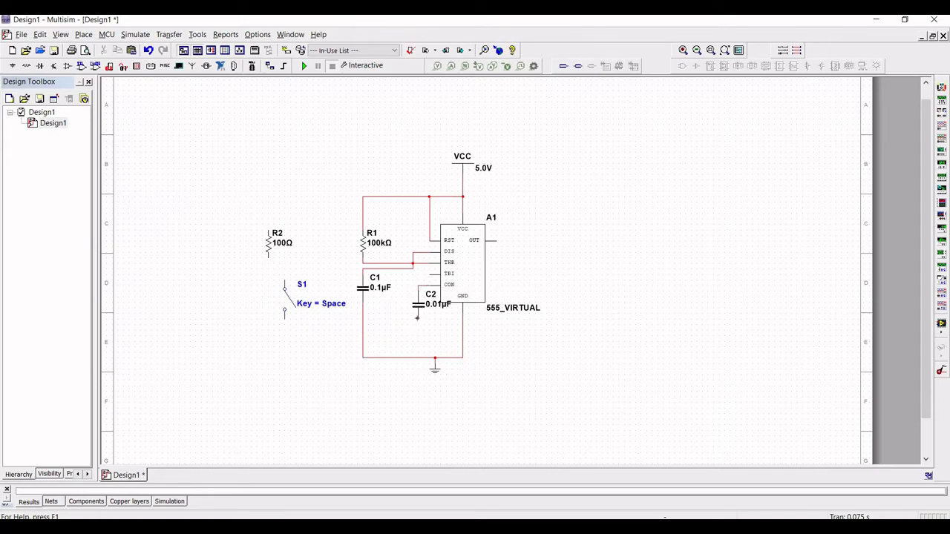
pyautogui.click(435, 358)
# Step: Wire R2 from VCC to S1, S1's bottom to ground, and TRI to S1's top
pyautogui.click(268, 231)
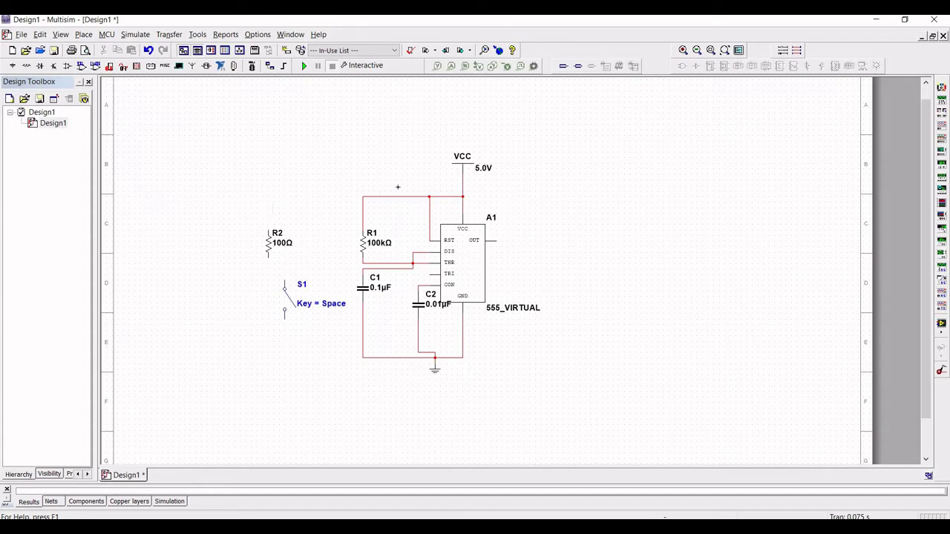
pyautogui.click(462, 184)
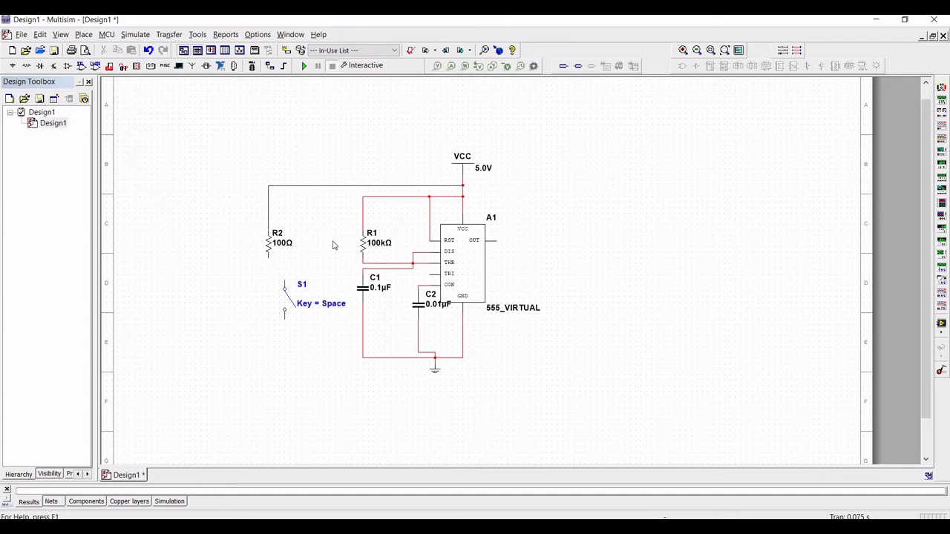
pyautogui.click(268, 256)
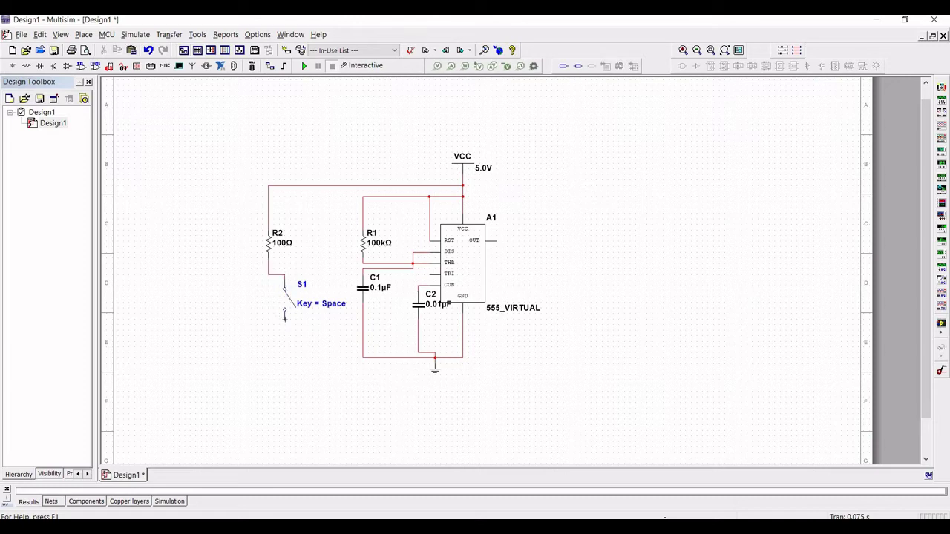
pyautogui.click(285, 312)
pyautogui.click(363, 358)
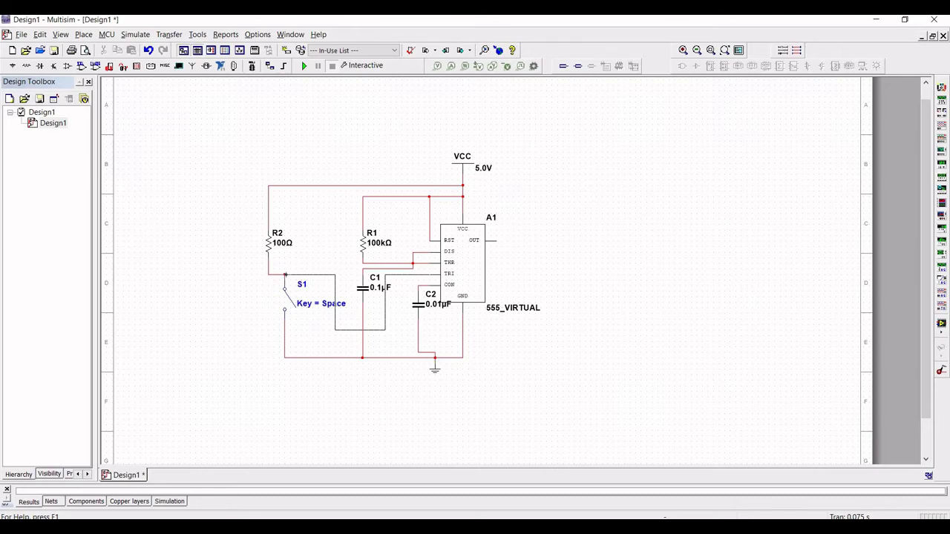
pyautogui.click(285, 274)
# Step: Place oscilloscope XSC1 right of the 555 and wire channel A to the OUT pin
pyautogui.click(135, 34)
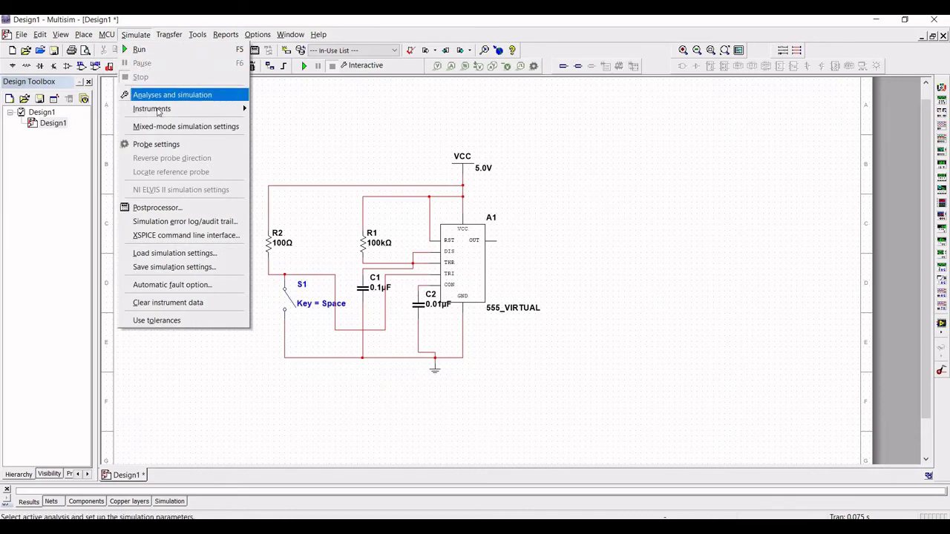
pyautogui.moveTo(217, 108)
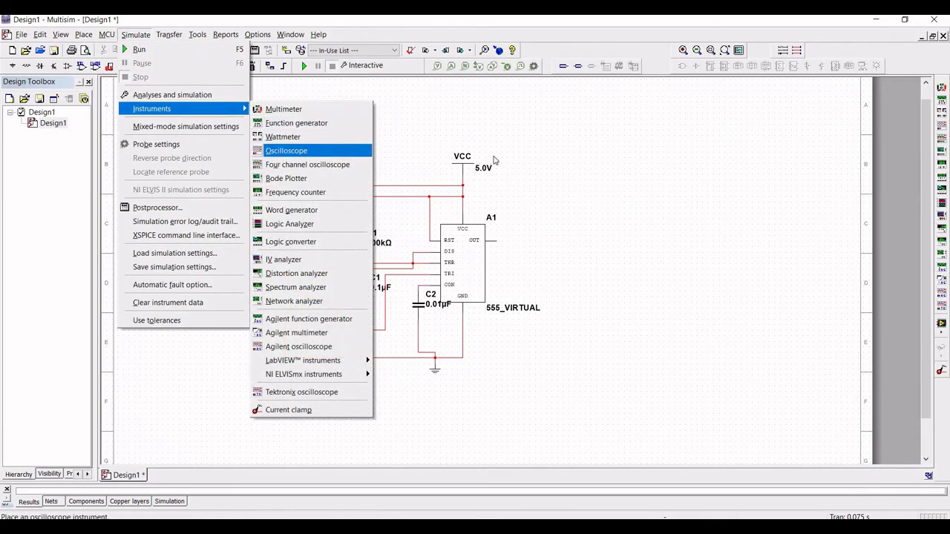
pyautogui.click(286, 151)
pyautogui.click(720, 214)
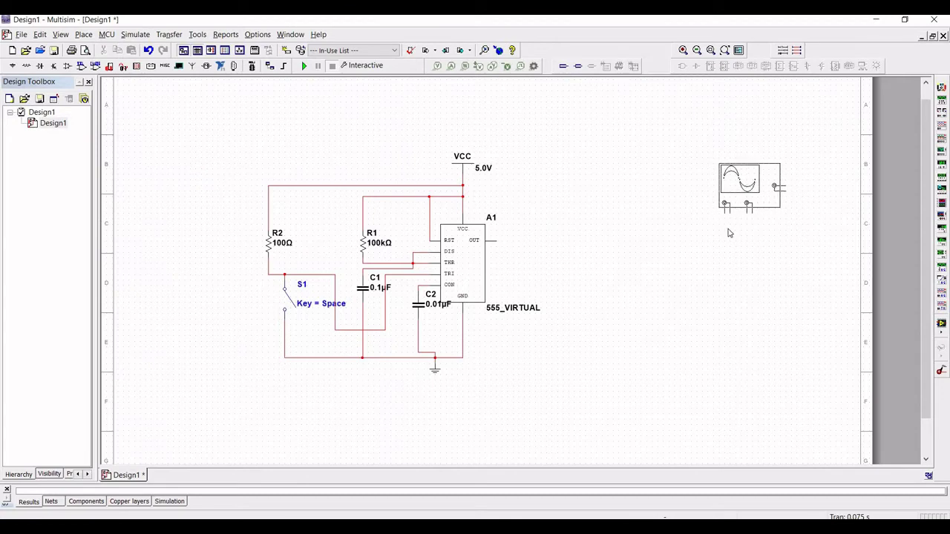
pyautogui.click(732, 239)
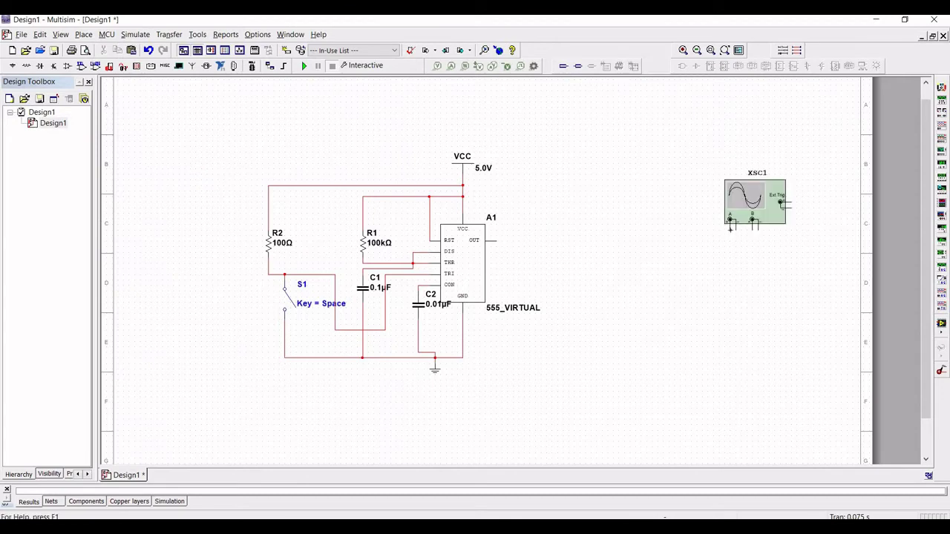
pyautogui.click(496, 240)
# Step: Place a GROUND on the negative terminal of XSC1's channel A input
pyautogui.hotkey('ctrl', 'w')
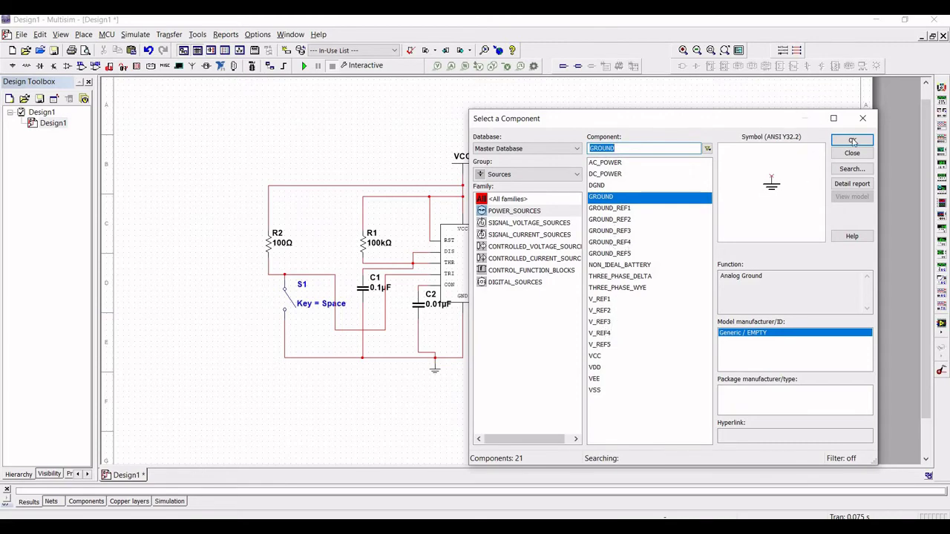
pyautogui.click(728, 254)
pyautogui.press('Return')
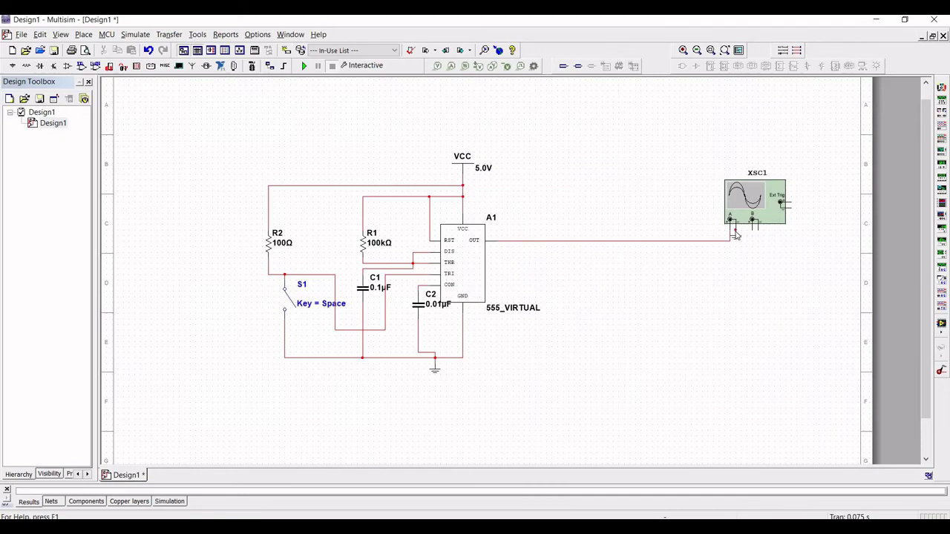
pyautogui.click(736, 247)
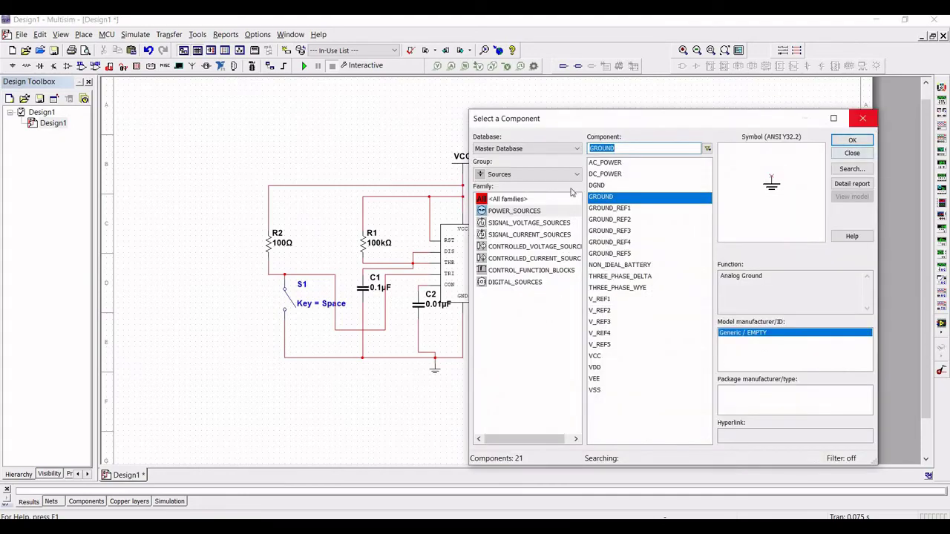
pyautogui.click(845, 117)
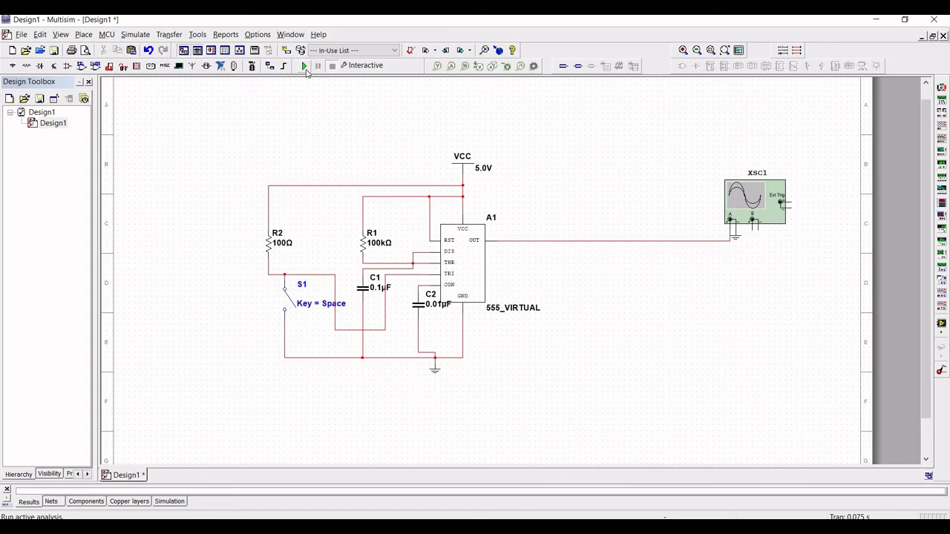
# Step: Paste the C1-versus-delay note, run the simulation, and open XSC1 beside the 555
pyautogui.hotkey('ctrl', 'v')
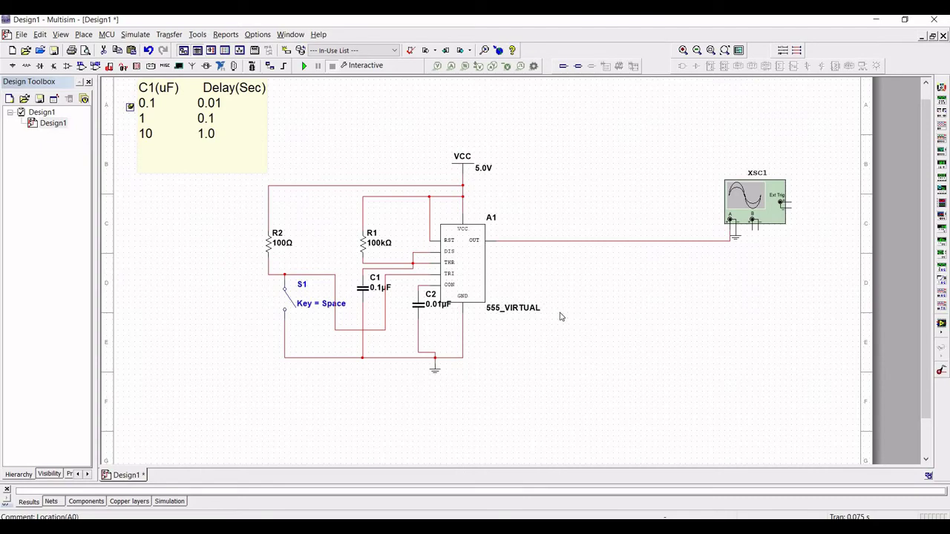
pyautogui.click(306, 66)
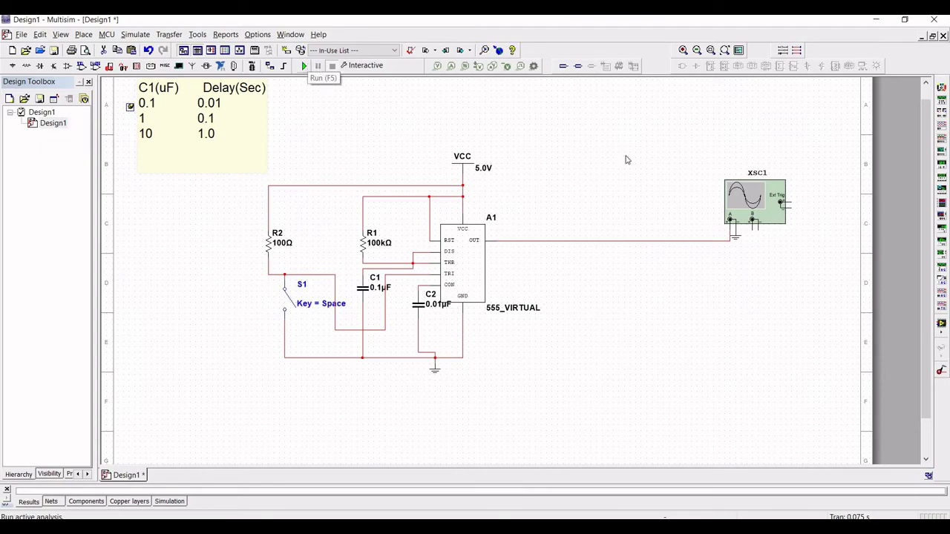
pyautogui.doubleClick(740, 213)
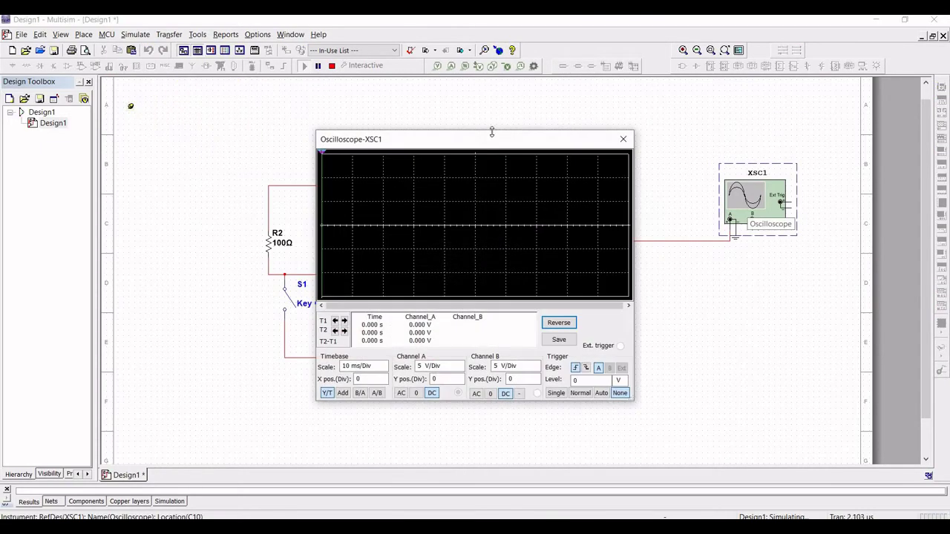
pyautogui.moveTo(547, 141); pyautogui.dragTo(699, 124)
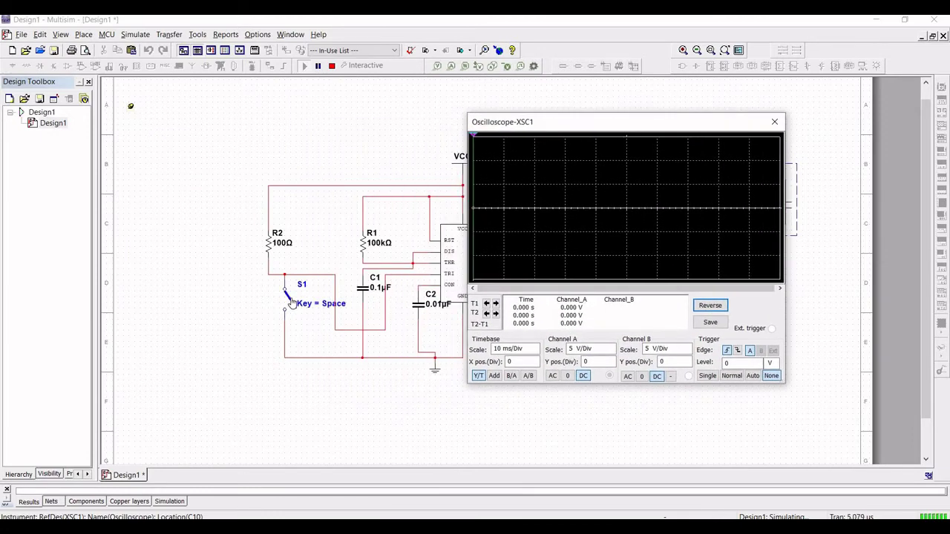
pyautogui.moveTo(661, 124); pyautogui.dragTo(705, 122)
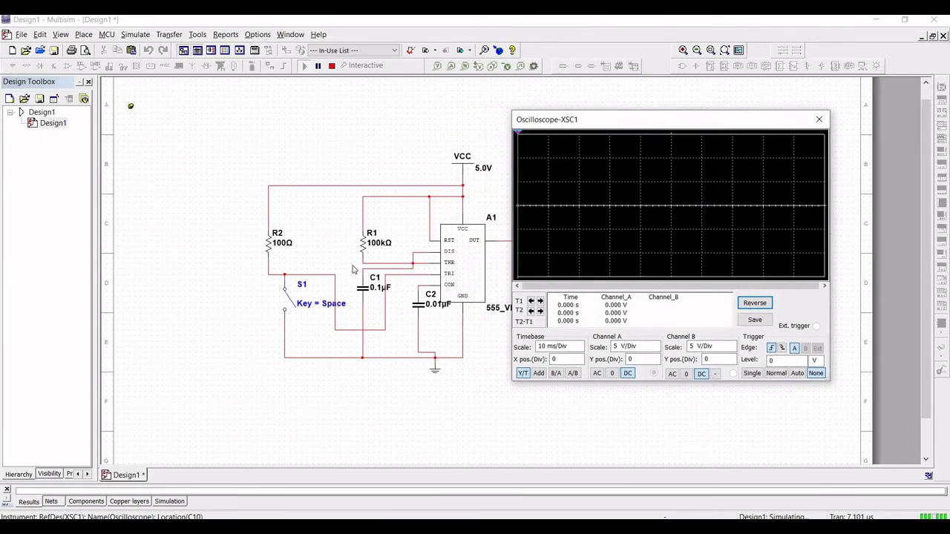
# Step: Trigger S1 with Space, view the pulse at 500 us/Div, and close the scope
pyautogui.press('space')
pyautogui.click(508, 262)
pyautogui.press('space')
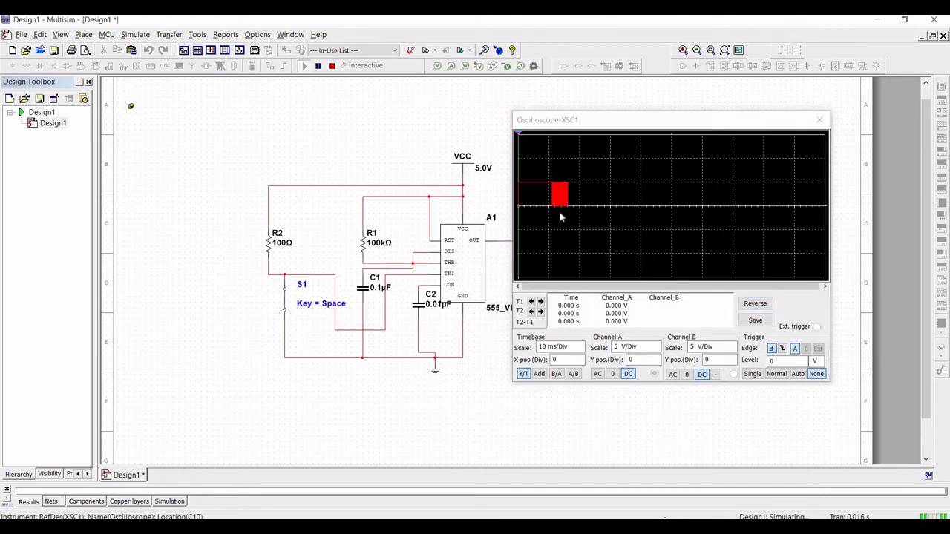
pyautogui.click(568, 349)
pyautogui.click(580, 352)
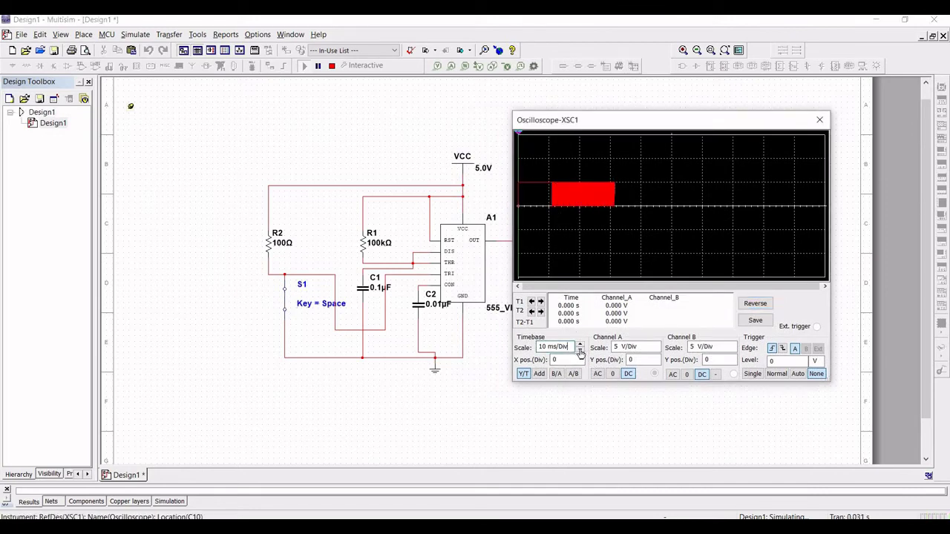
pyautogui.click(580, 352)
pyautogui.click(580, 352)
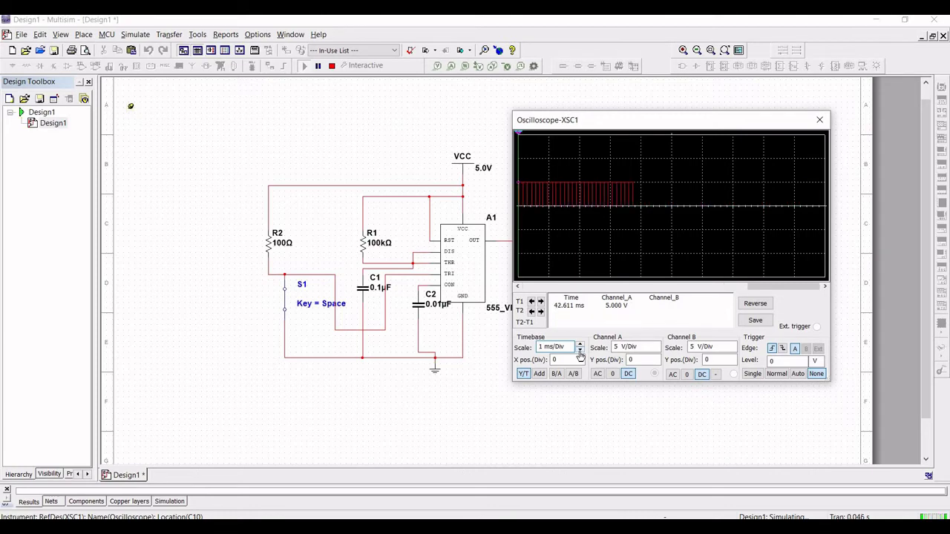
pyautogui.click(580, 351)
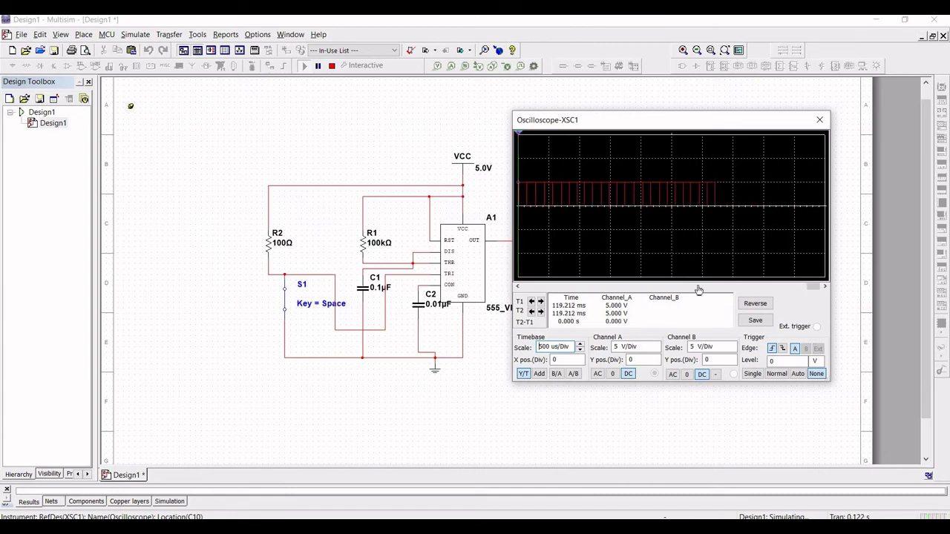
pyautogui.click(820, 120)
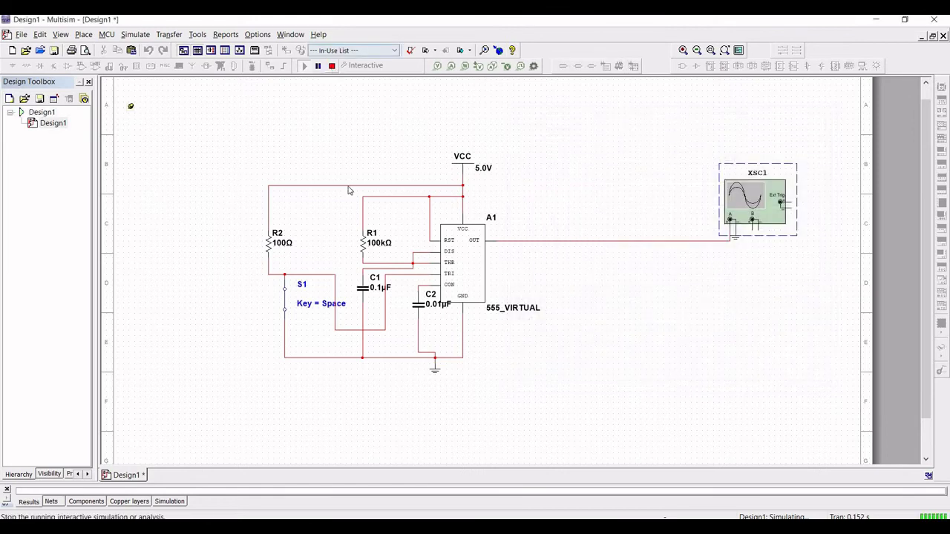
# Step: Stop the simulation and change C1's capacitance to 1µF
pyautogui.click(331, 65)
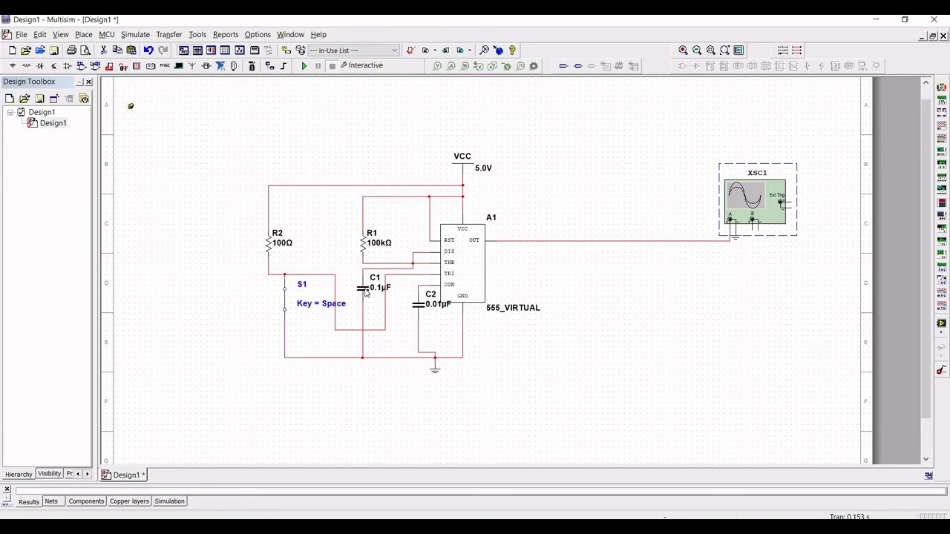
pyautogui.doubleClick(365, 290)
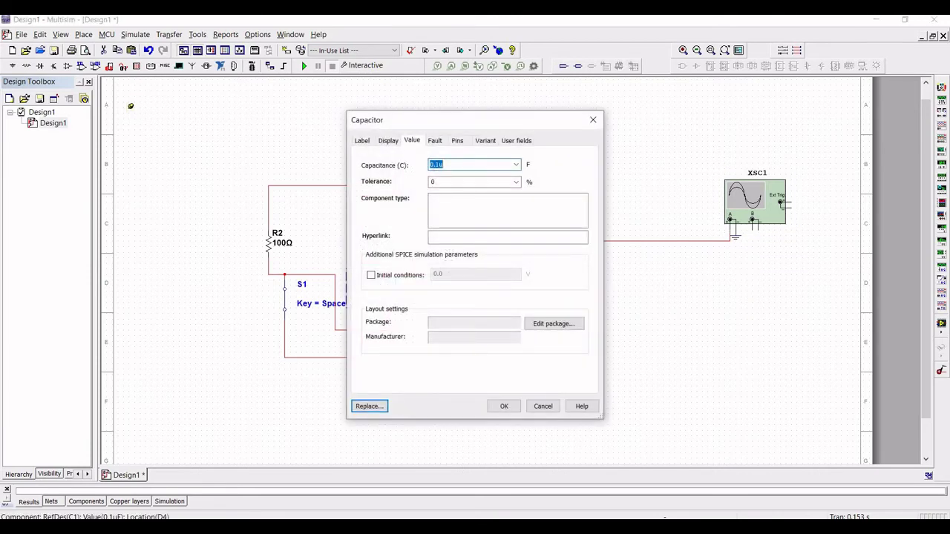
pyautogui.press('Left')
pyautogui.press('BackSpace')
pyautogui.press('BackSpace')
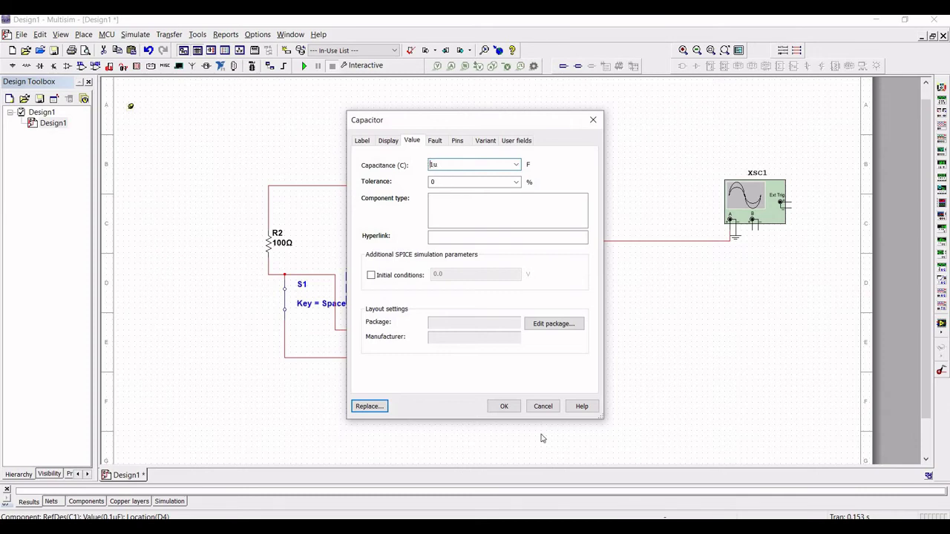
pyautogui.click(504, 406)
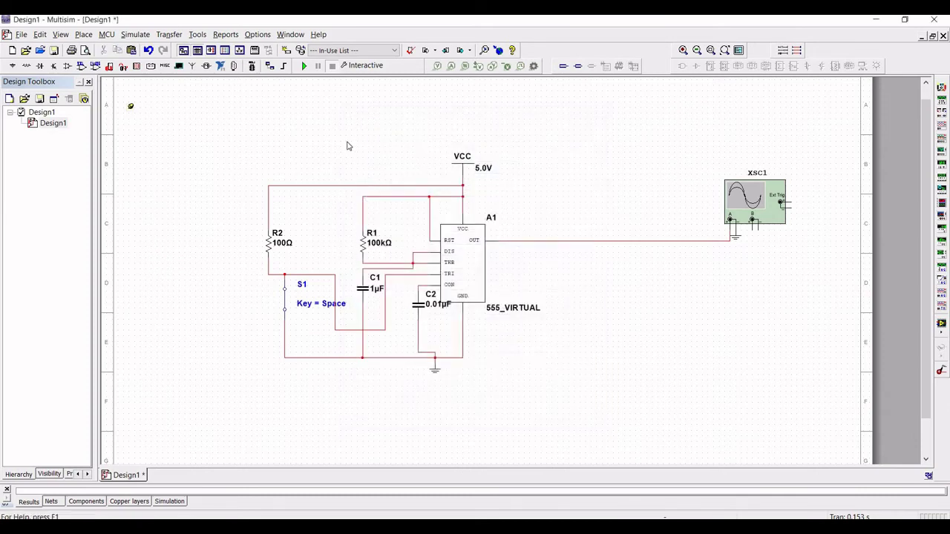
# Step: Change R2's resistance to 100kΩ
pyautogui.doubleClick(275, 241)
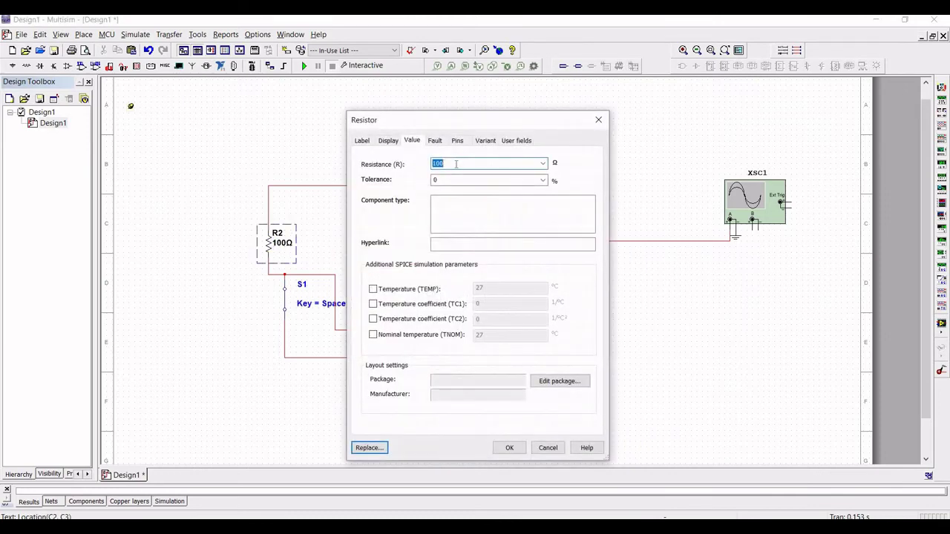
pyautogui.click(456, 164)
pyautogui.write('k')
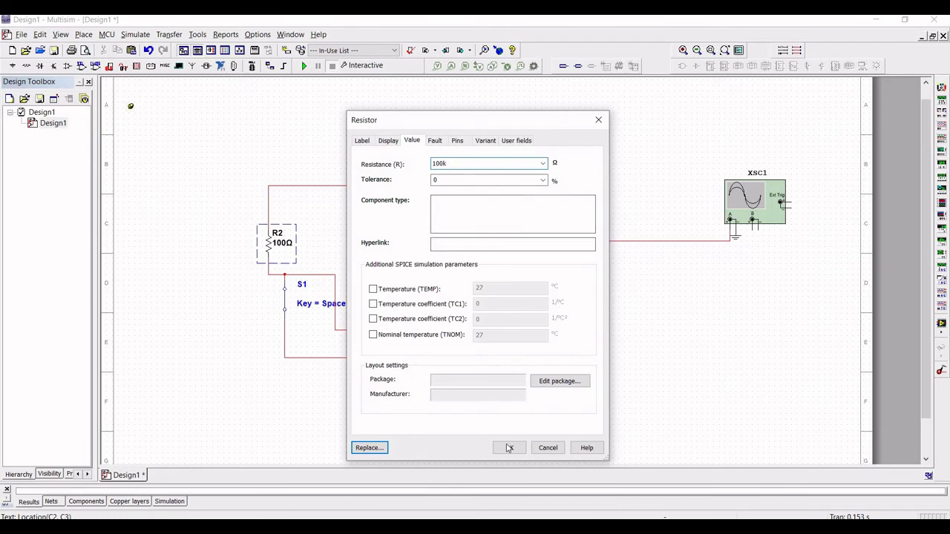
pyautogui.click(510, 448)
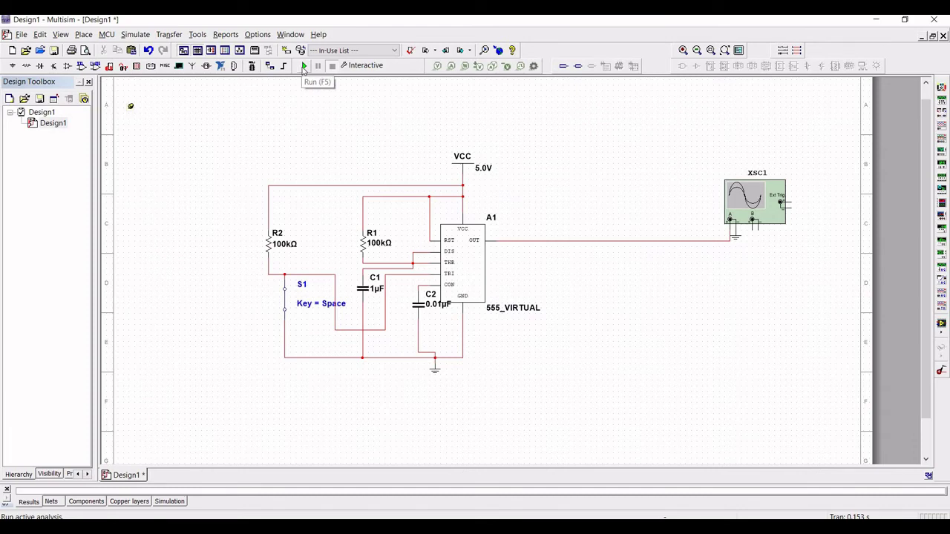
# Step: Change C1's capacitance to 10 µF, restart the simulation and toggle switch S1
pyautogui.click(304, 66)
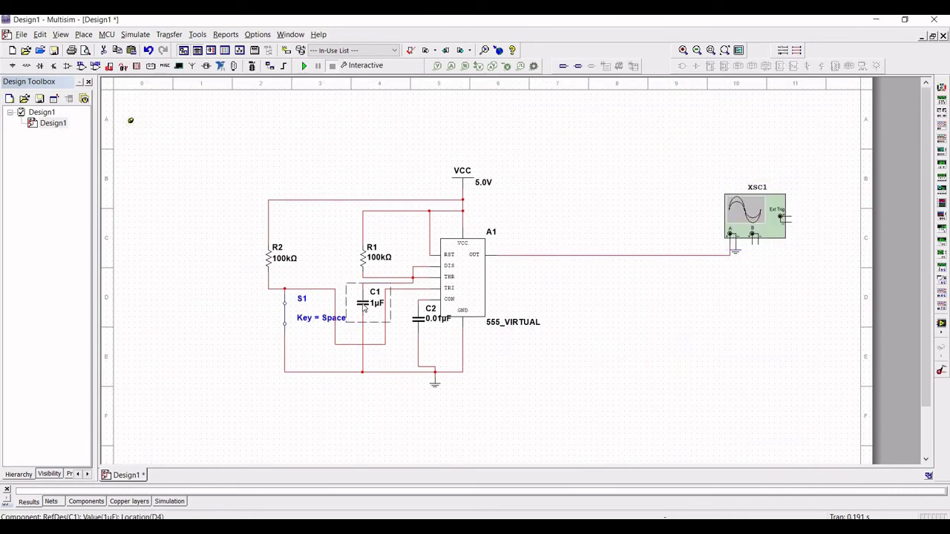
pyautogui.doubleClick(363, 305)
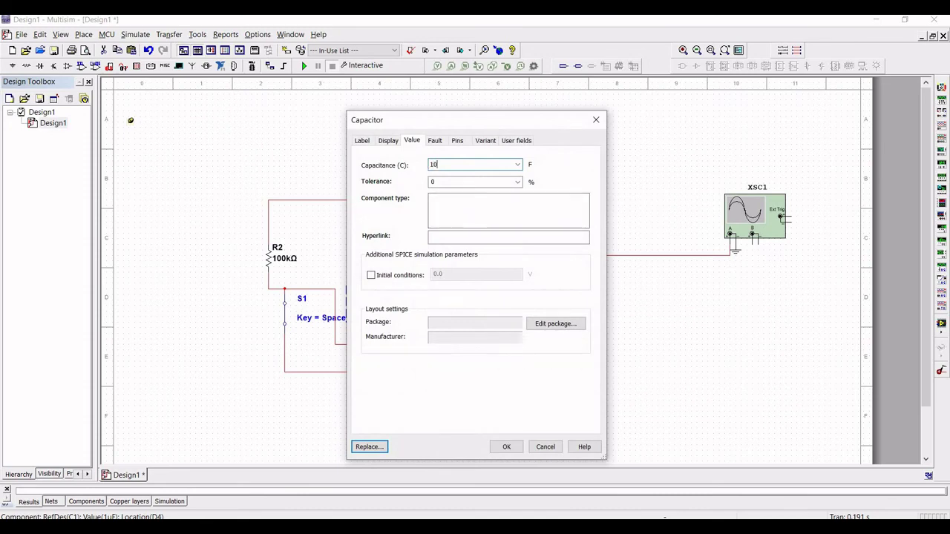
pyautogui.click(506, 447)
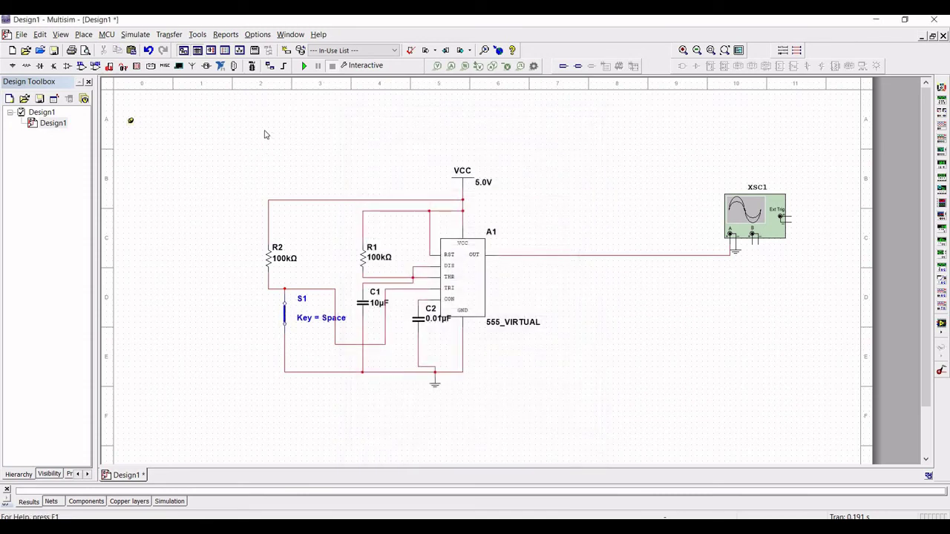
pyautogui.press('space')
# Step: Run the 10 µF circuit, view XSC1 and close S1 to trigger the long pulse
pyautogui.click(306, 66)
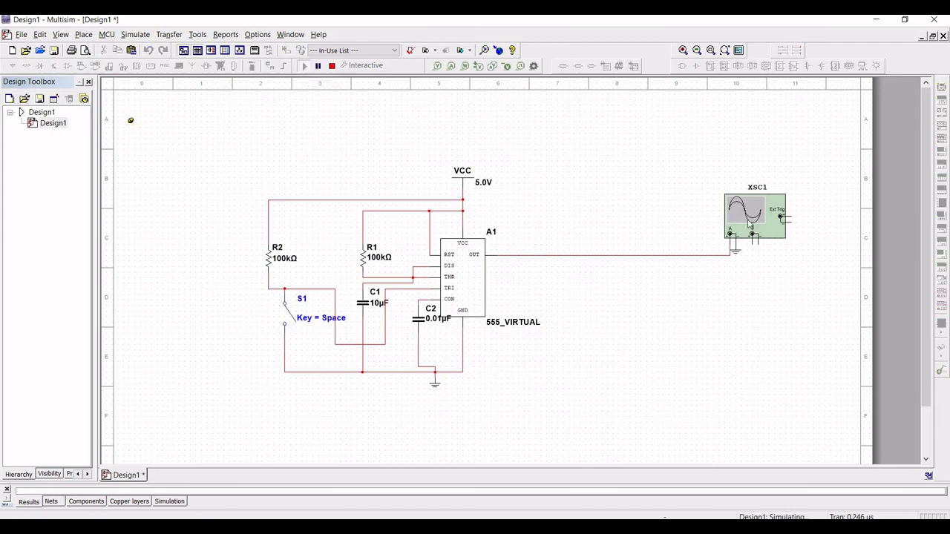
pyautogui.doubleClick(755, 216)
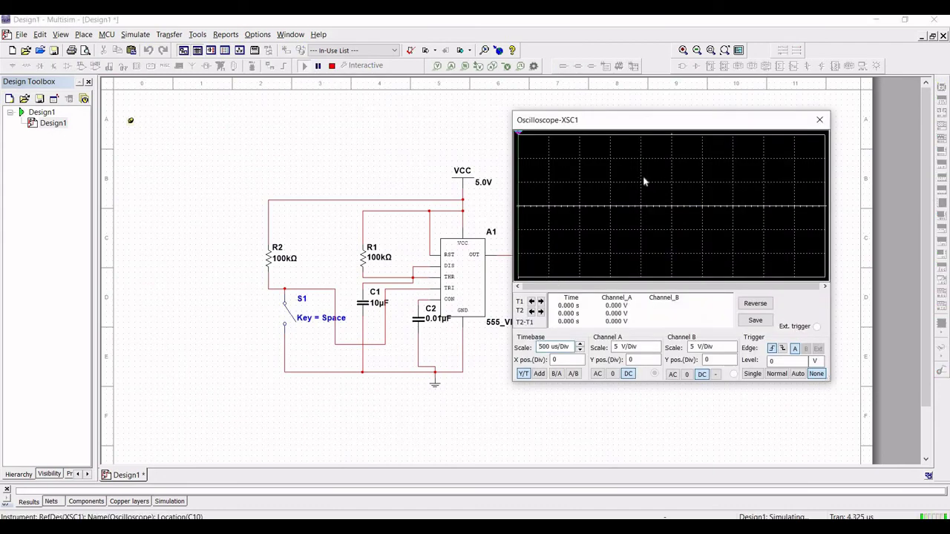
pyautogui.click(290, 317)
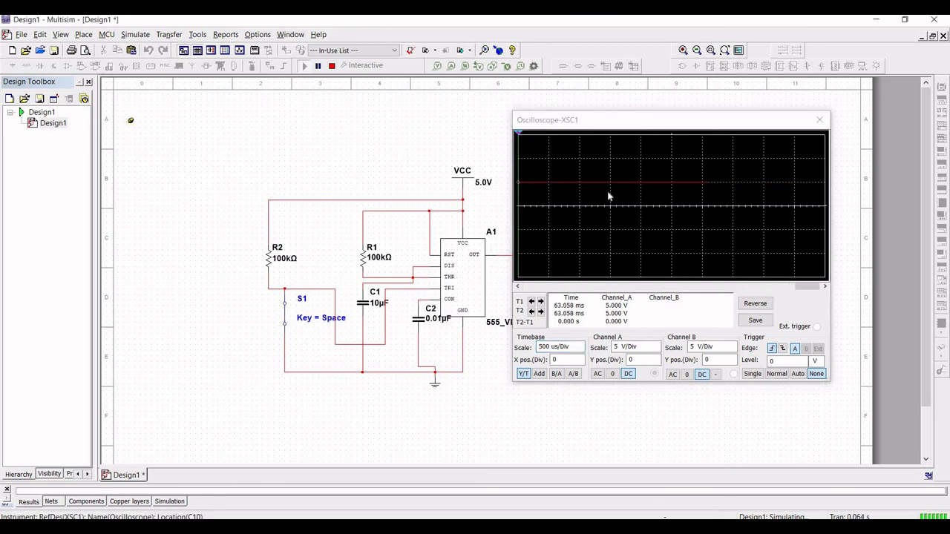